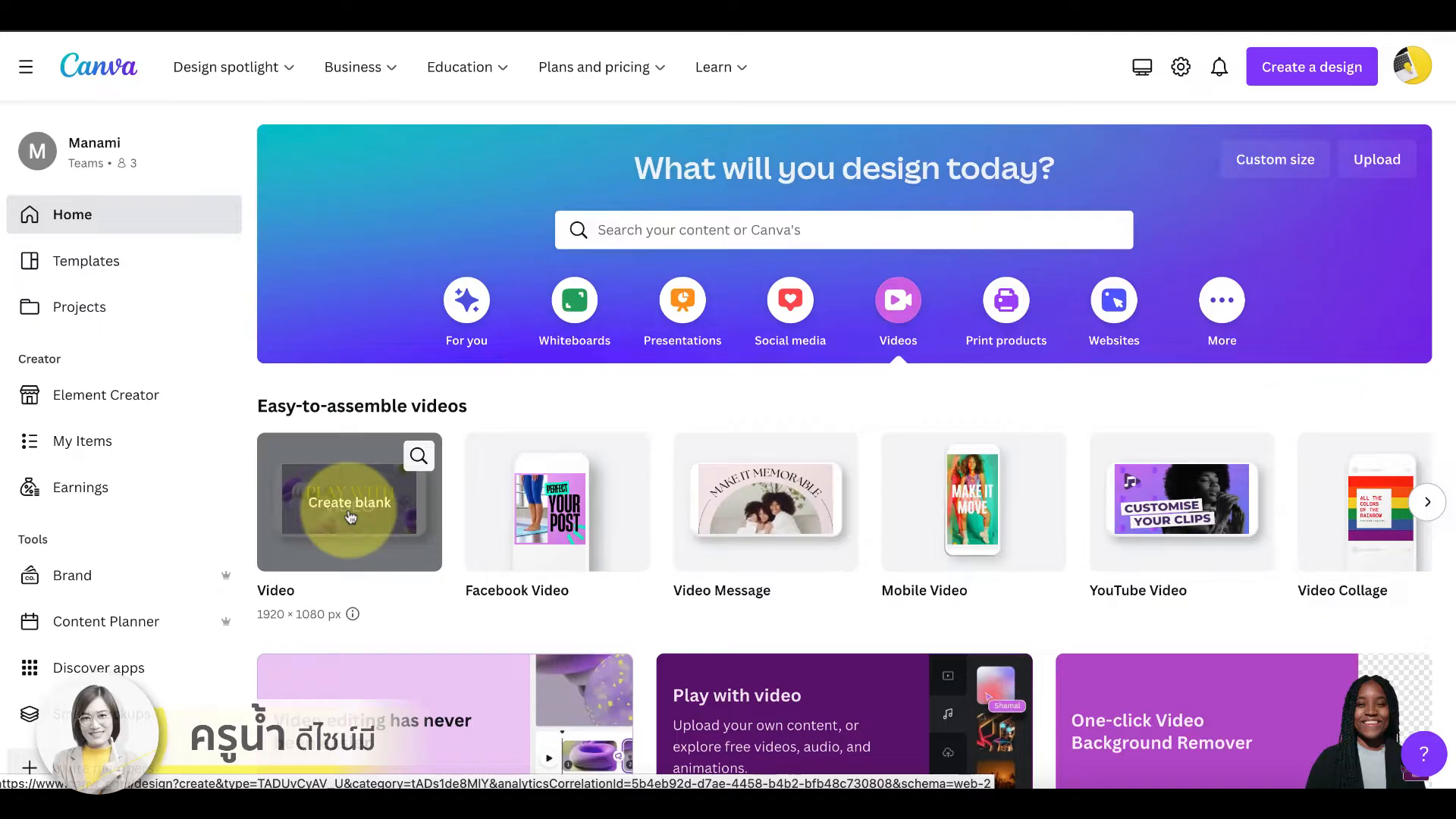
# Step: Create a blank 1920 × 1080 px video and apply the Unseen nature production template to its page
pyautogui.click(350, 508)
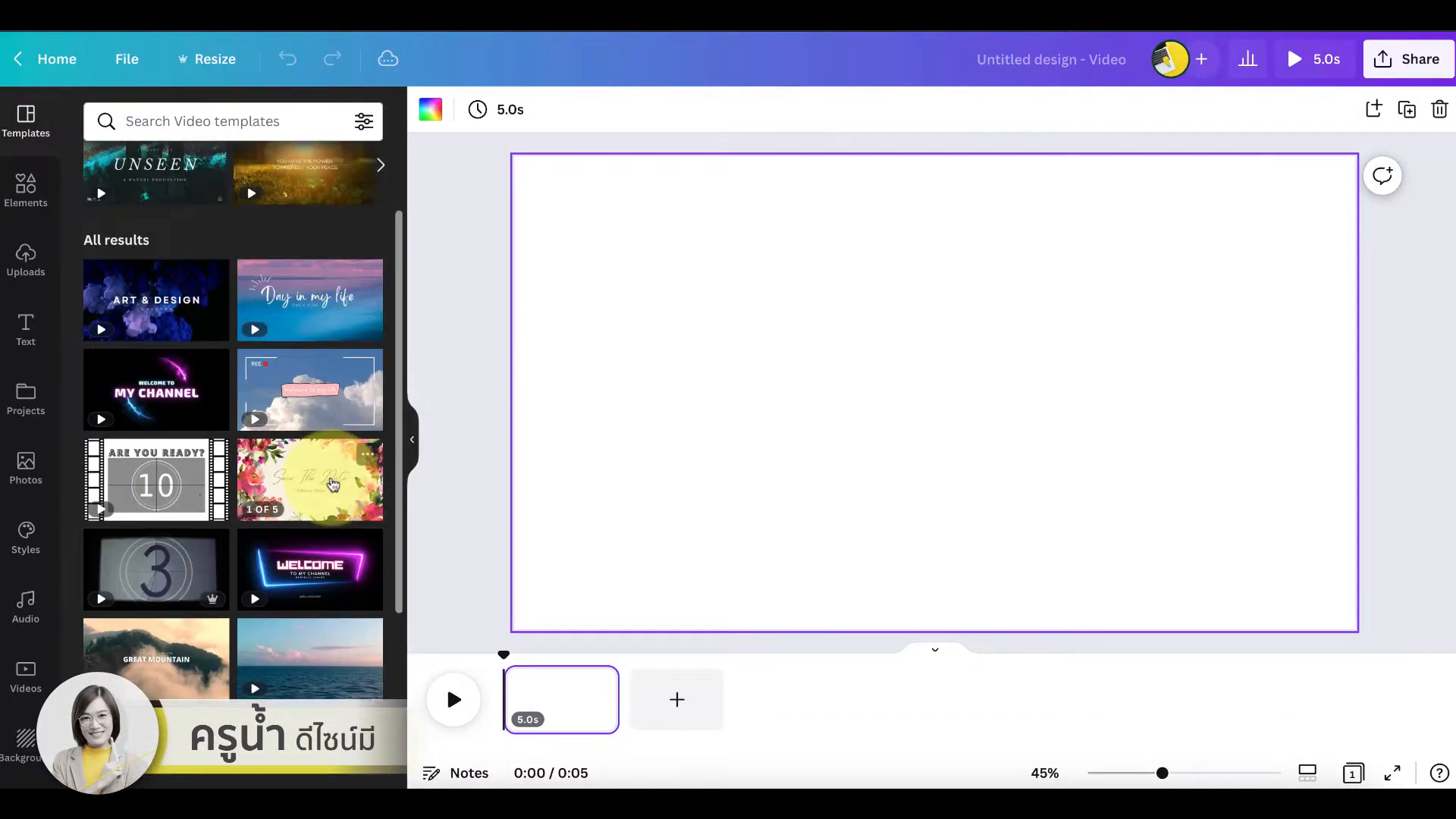
pyautogui.scroll(-1, 332, 483)
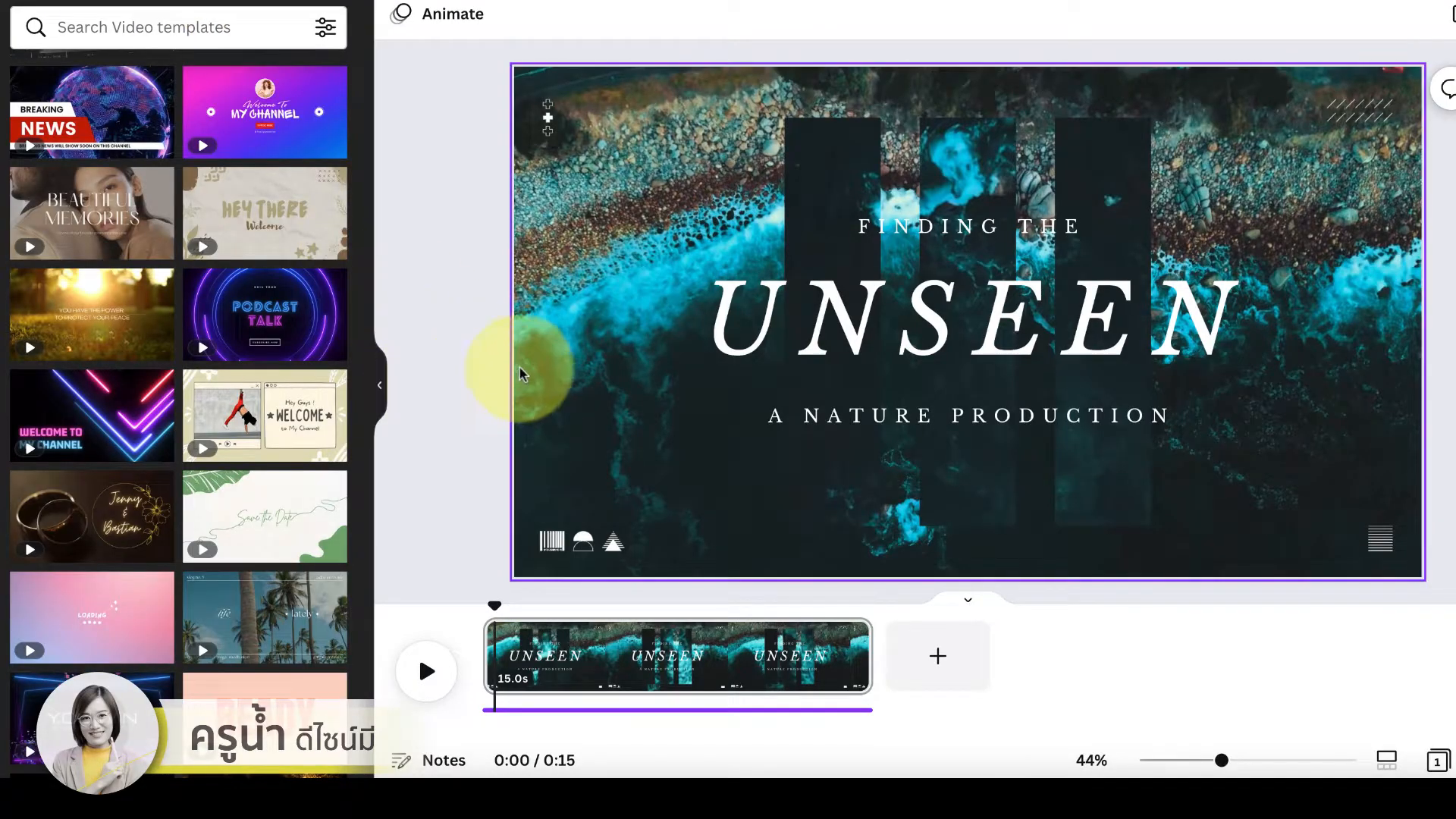
pyautogui.scroll(-1, 152, 506)
pyautogui.scroll(-7, 152, 507)
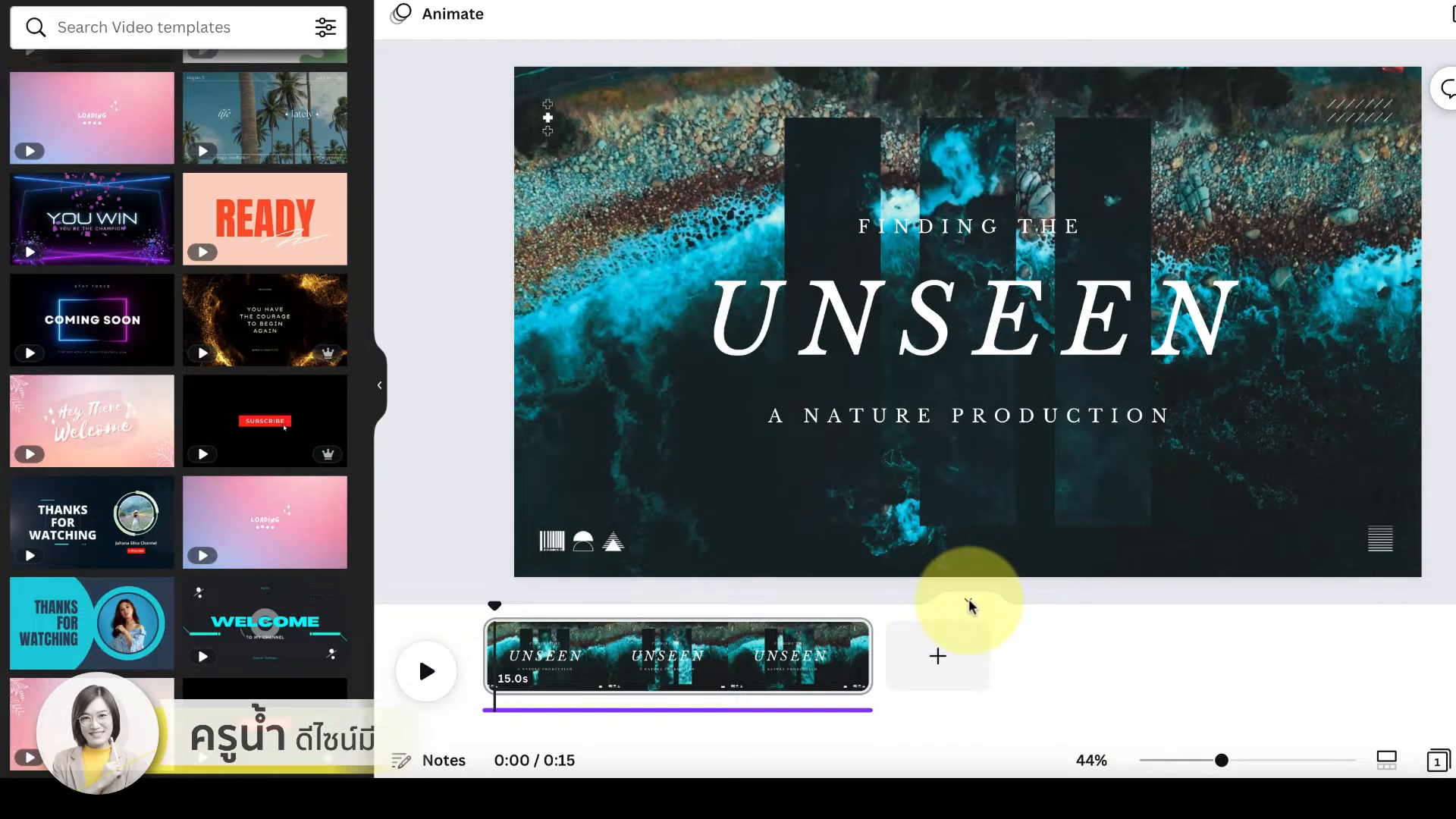
# Step: Preview the Unseen video with its page timeline shown, checking playback at different points along the page
pyautogui.click(426, 671)
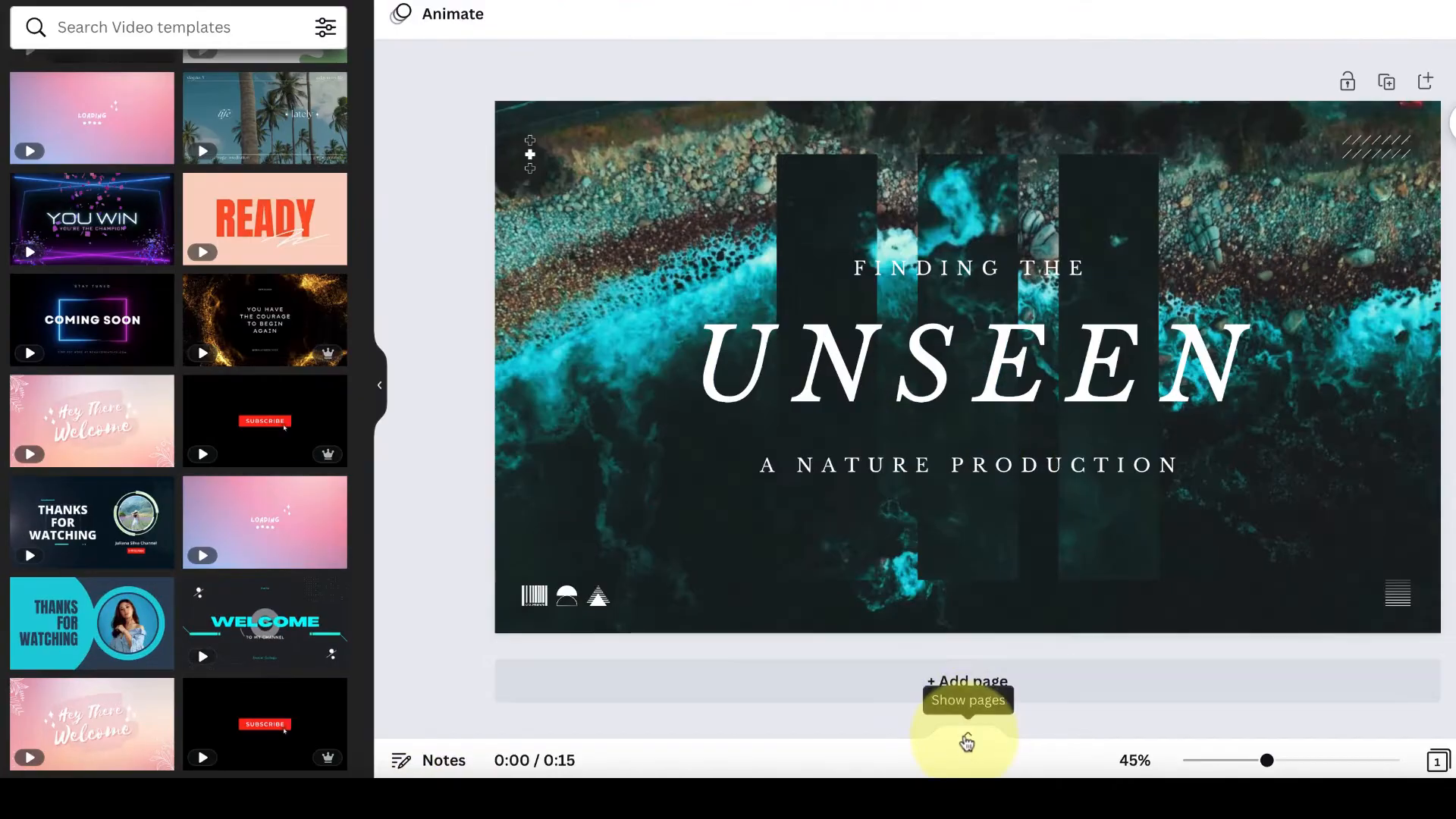
pyautogui.click(968, 743)
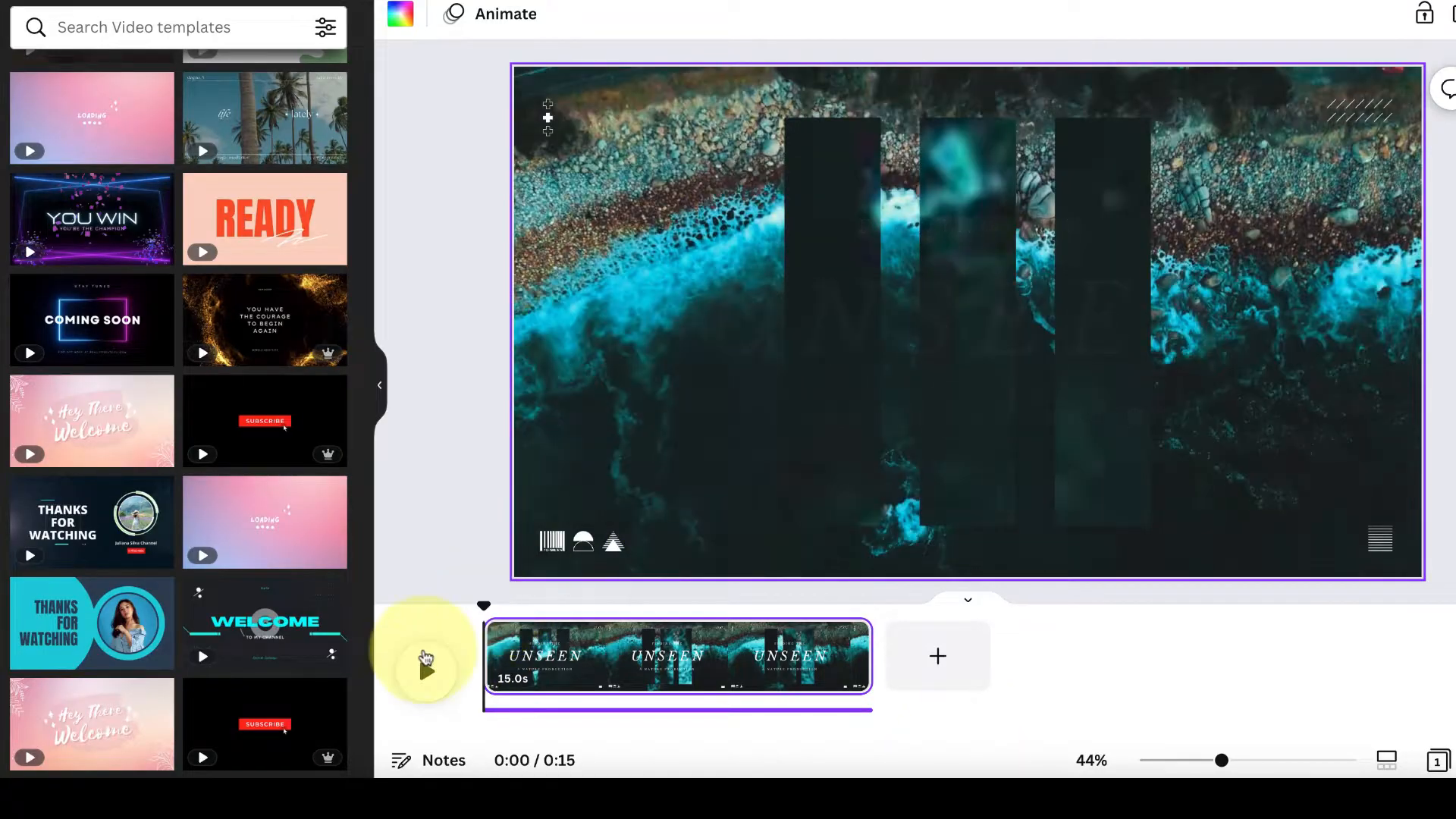
pyautogui.click(427, 671)
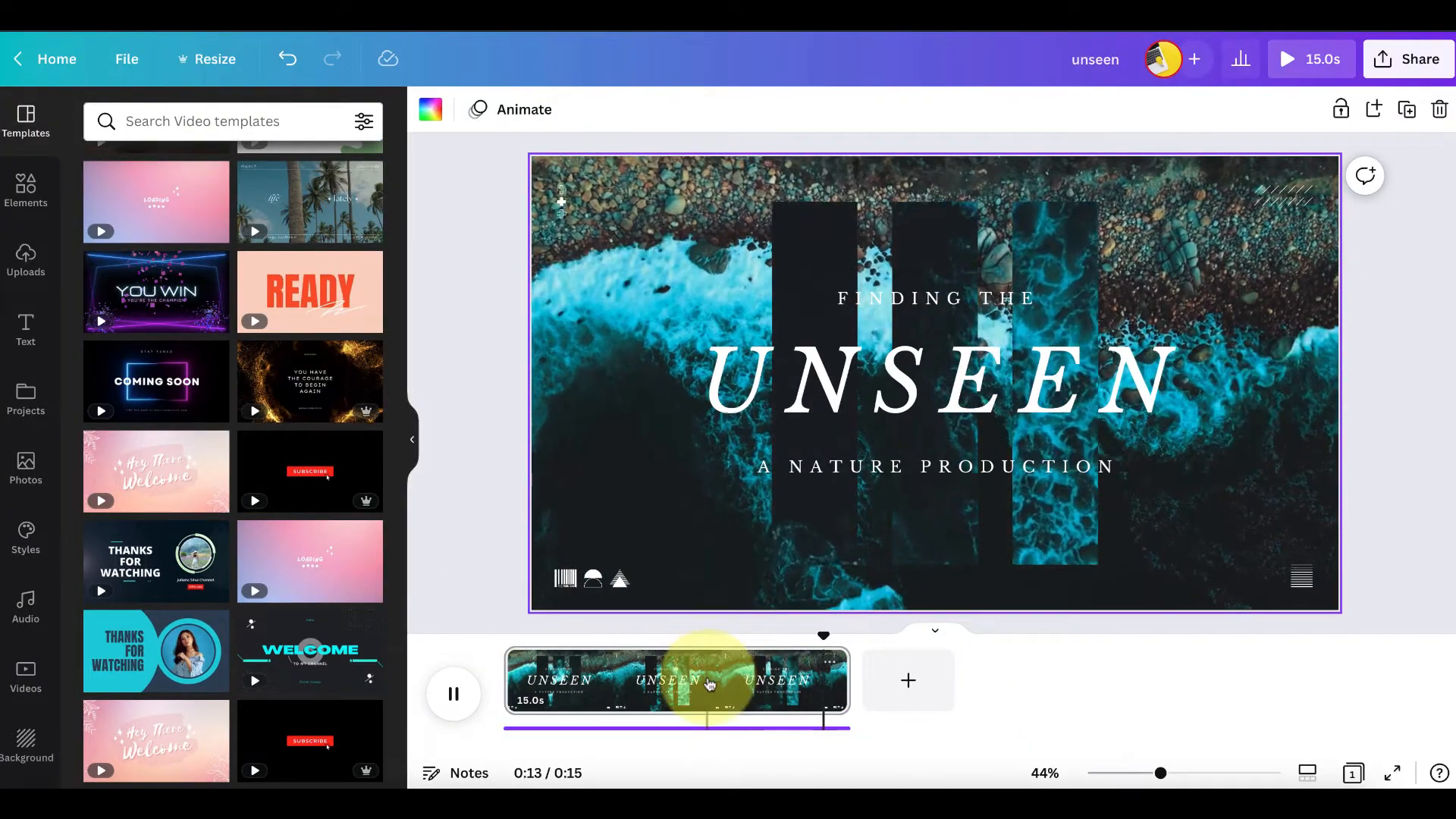
pyautogui.click(714, 661)
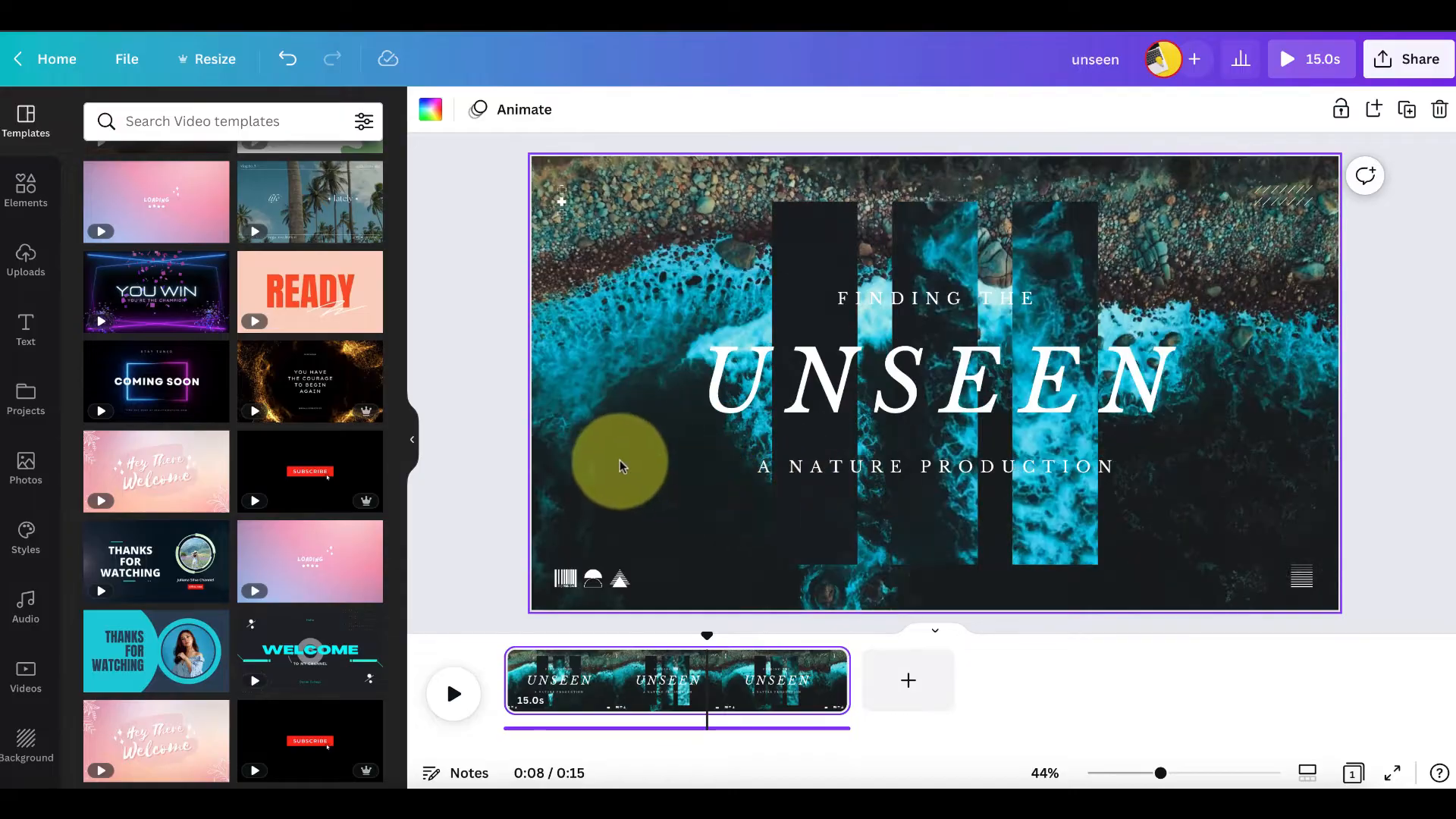
pyautogui.click(618, 464)
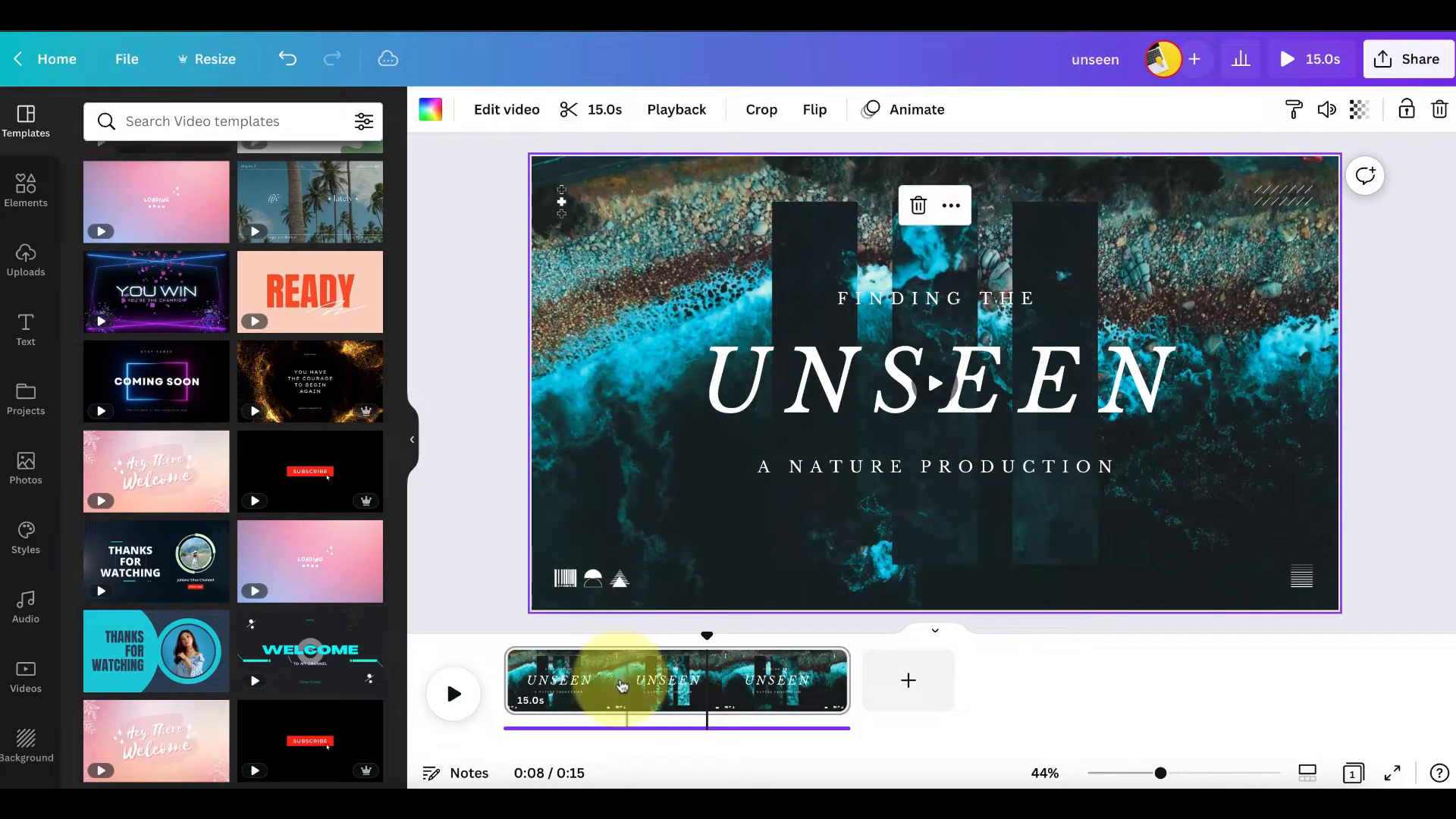
pyautogui.click(618, 677)
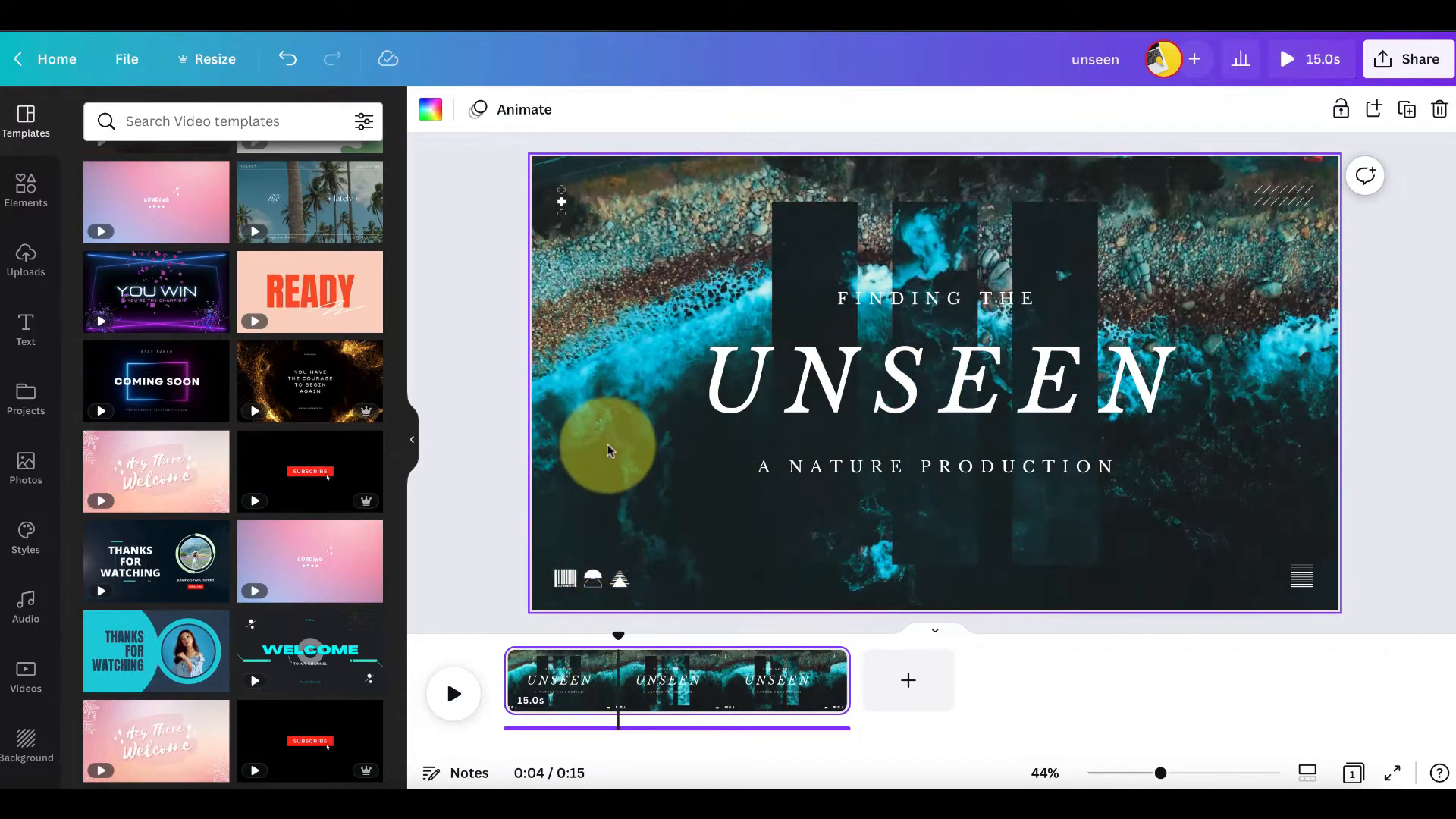
# Step: Set the background video's volume to 47 and play the page to check the sound
pyautogui.click(607, 449)
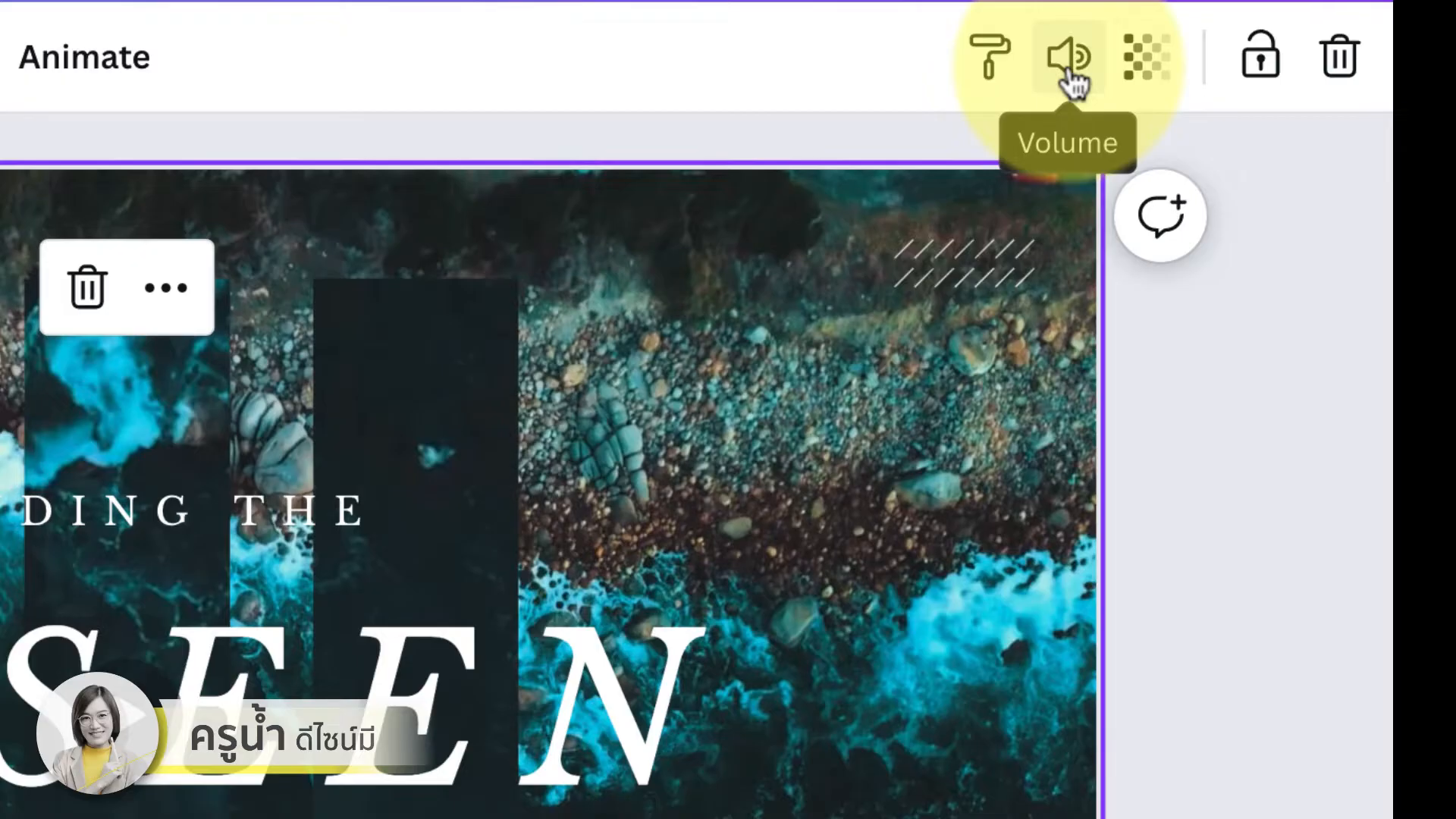
pyautogui.click(1070, 59)
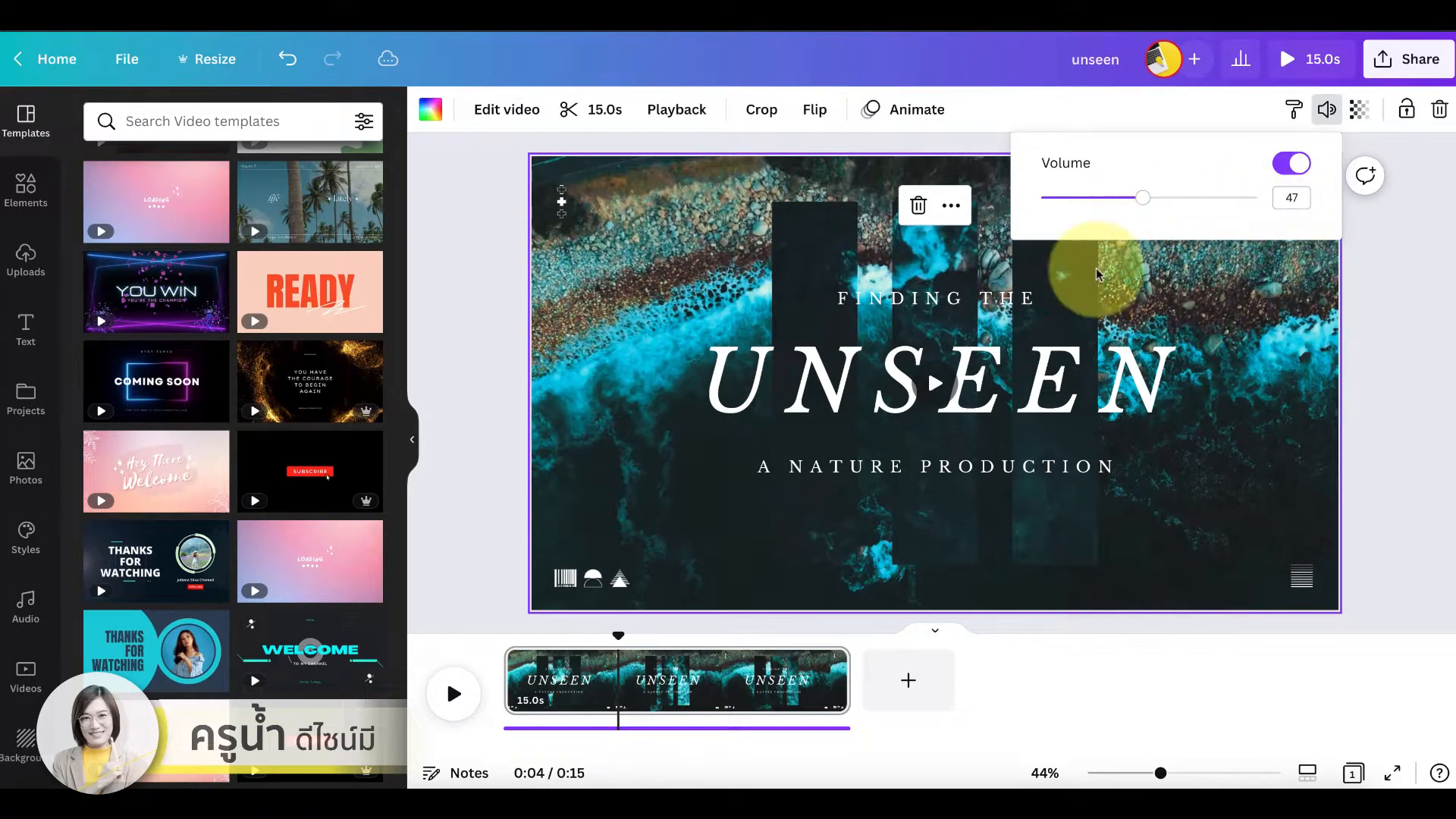
pyautogui.click(449, 693)
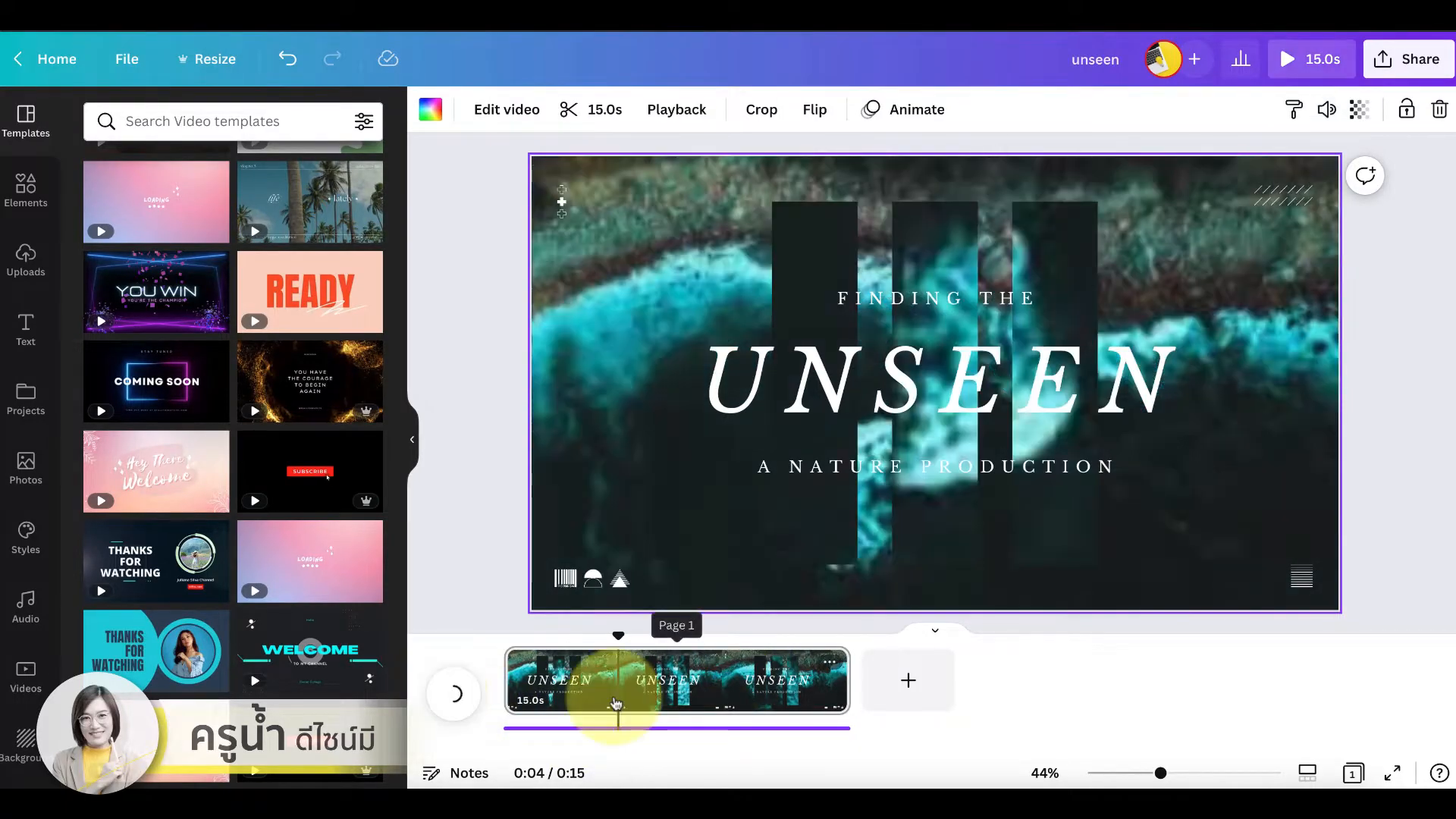
pyautogui.click(1328, 119)
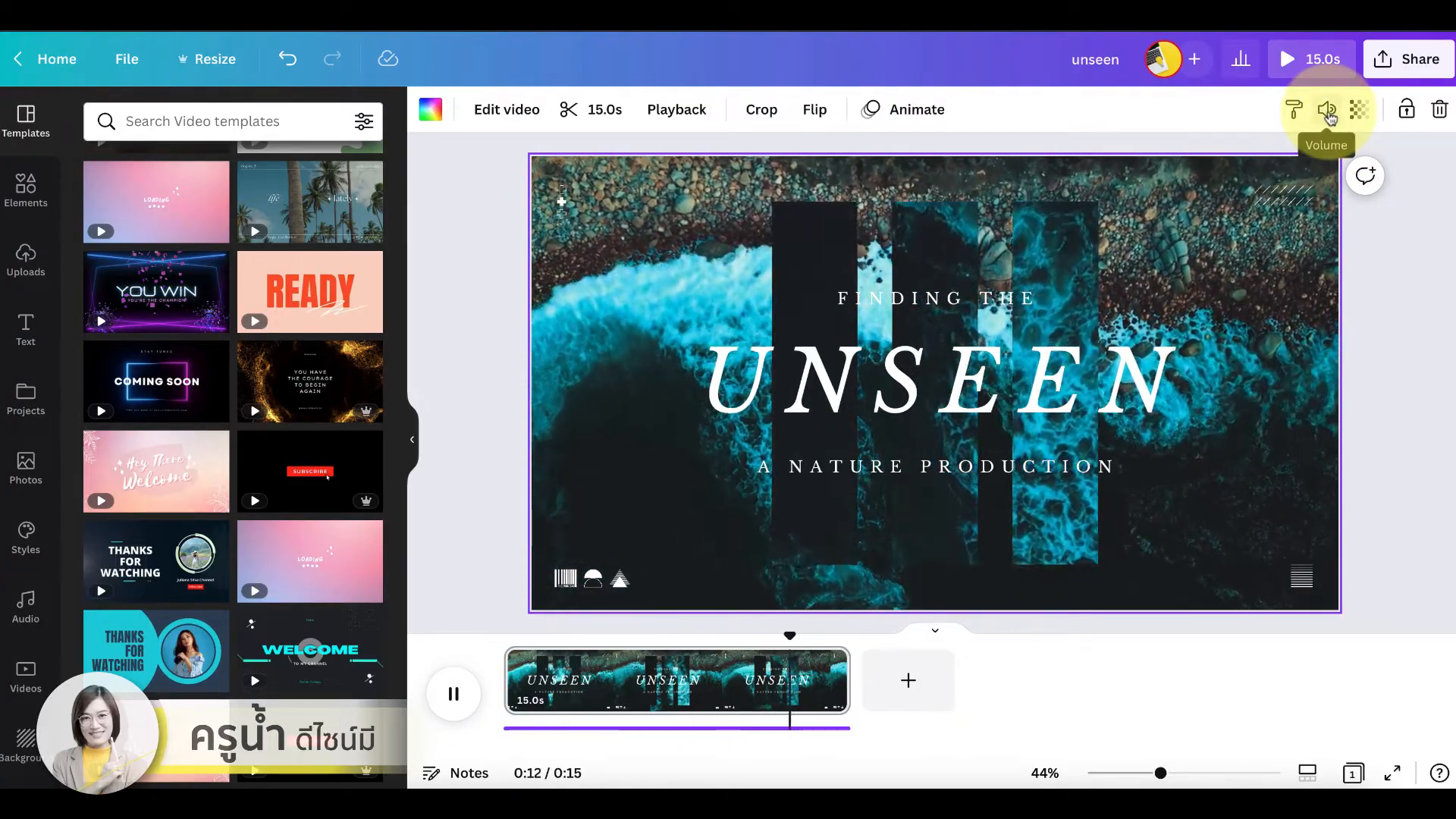
pyautogui.click(1329, 117)
pyautogui.click(454, 693)
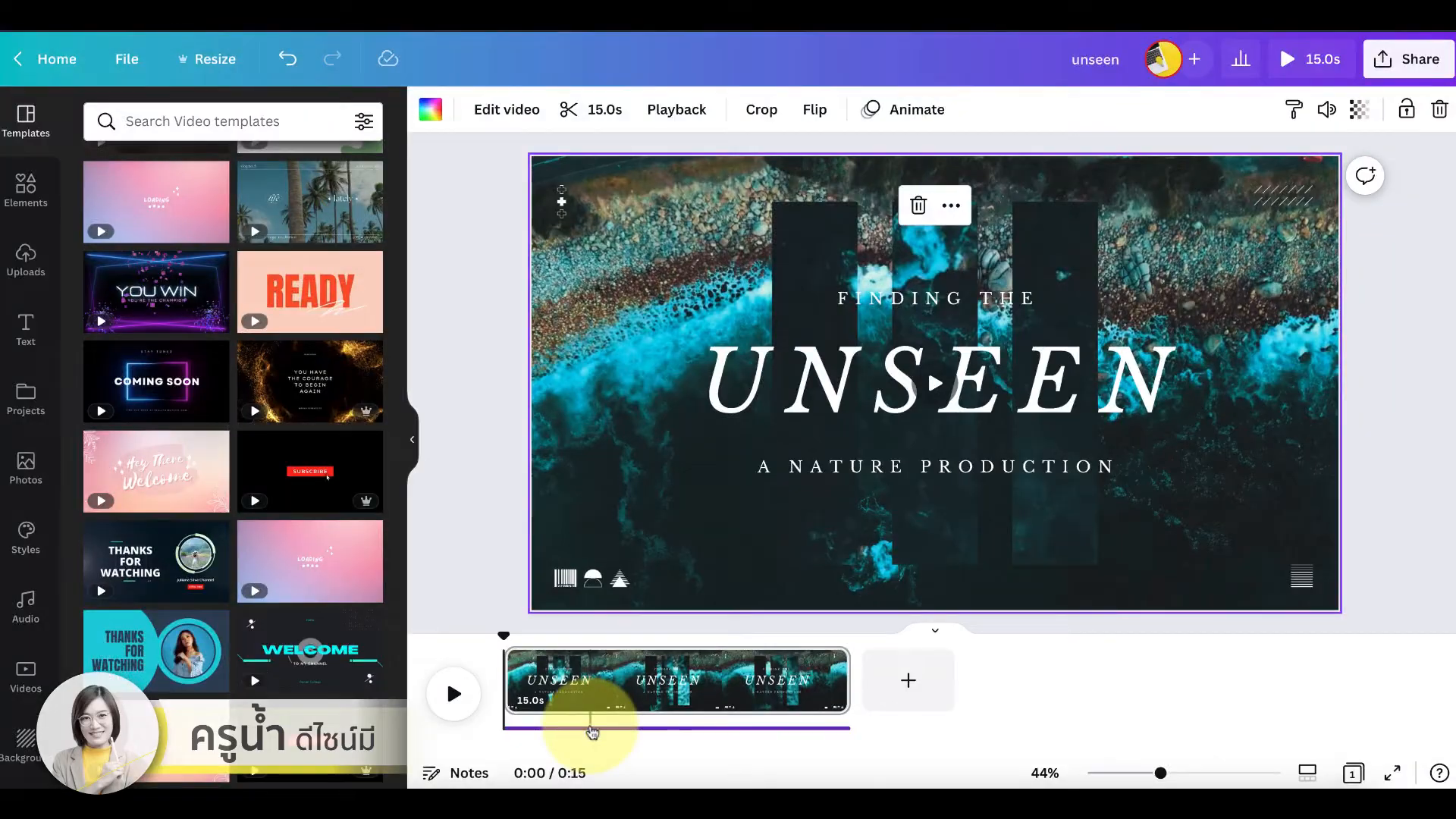
# Step: Delete the template's audio track from beneath the page in the timeline
pyautogui.click(604, 627)
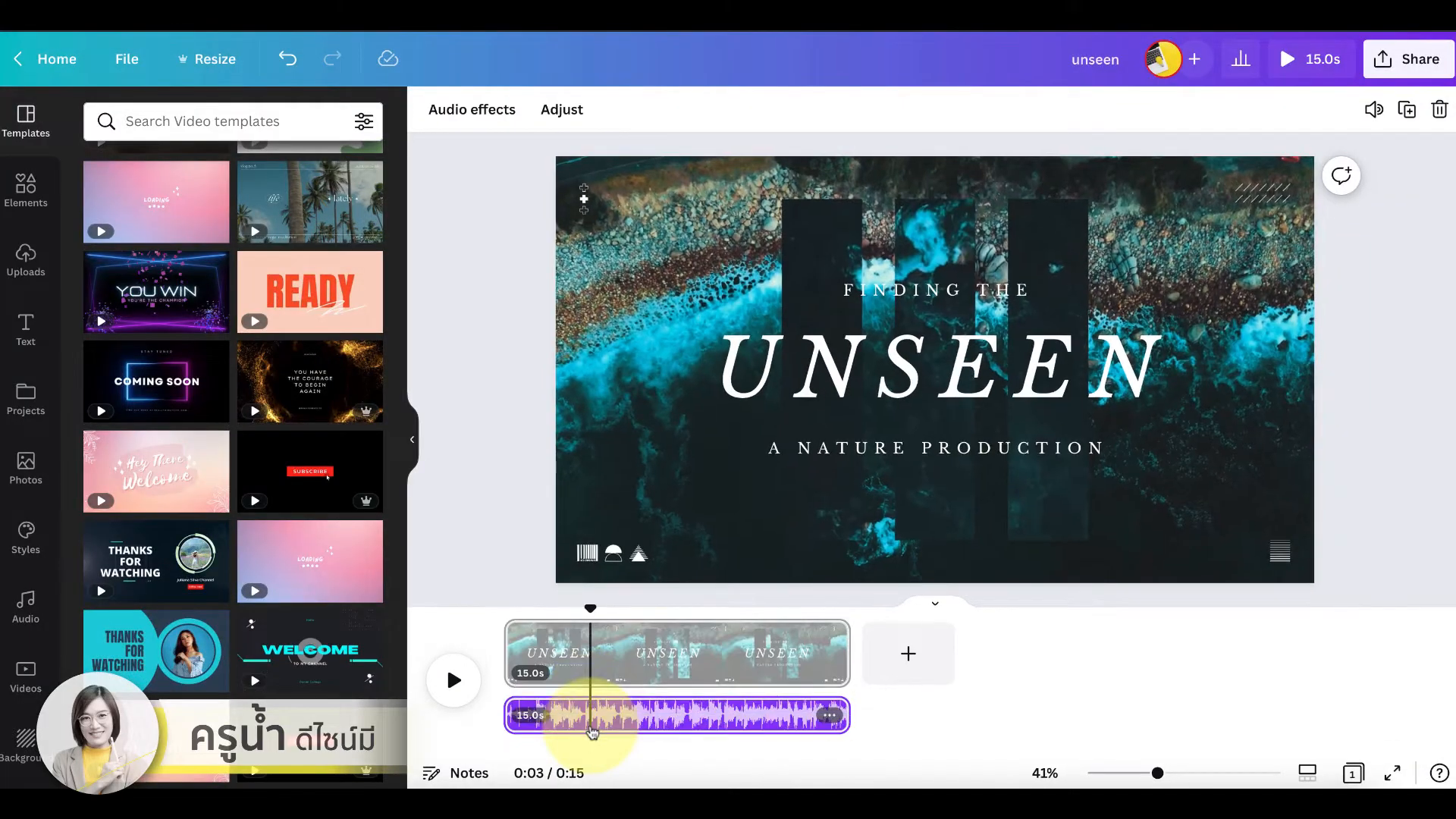
pyautogui.click(699, 711)
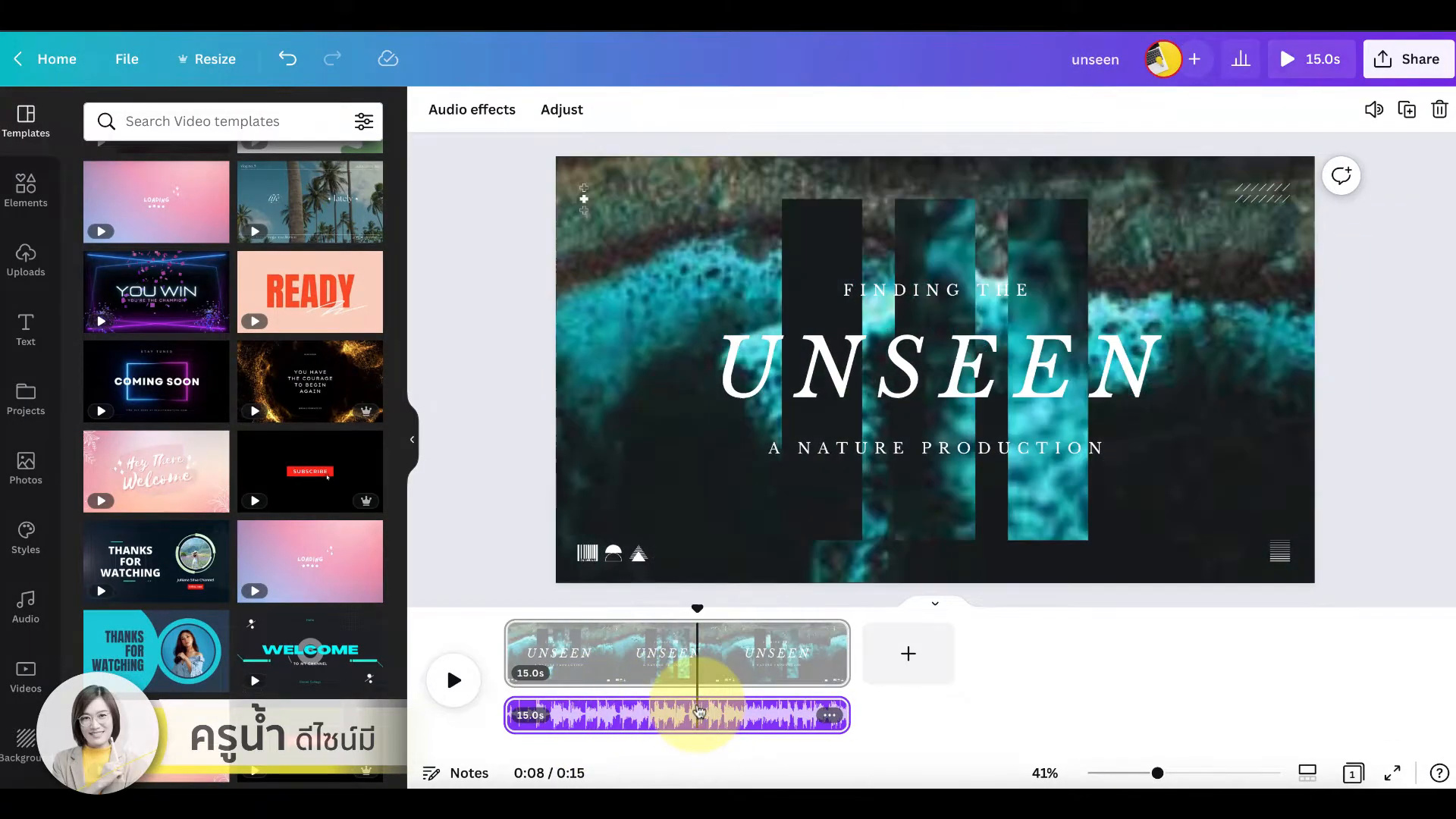
pyautogui.click(746, 649)
pyautogui.click(731, 716)
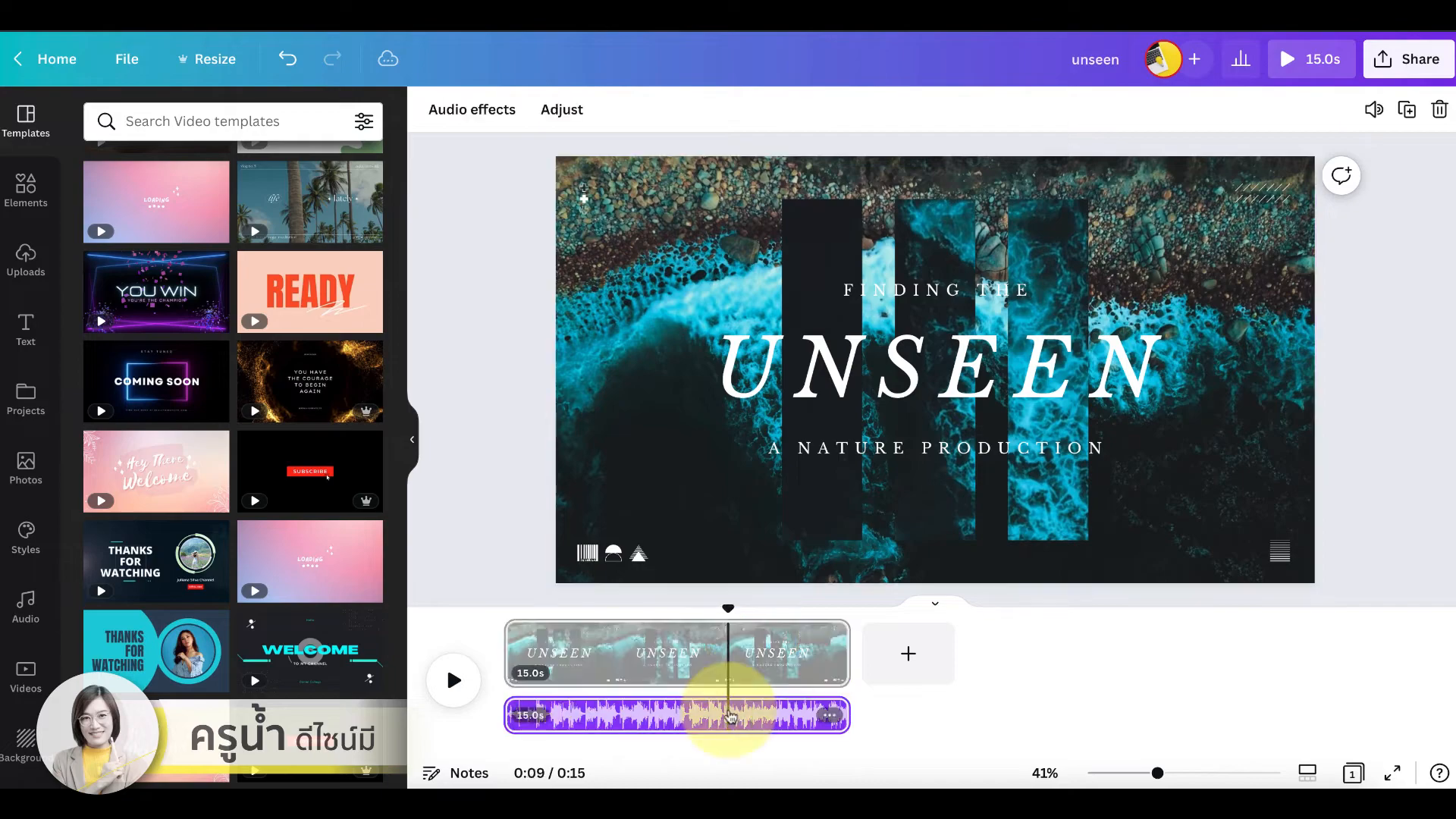
pyautogui.press('Delete')
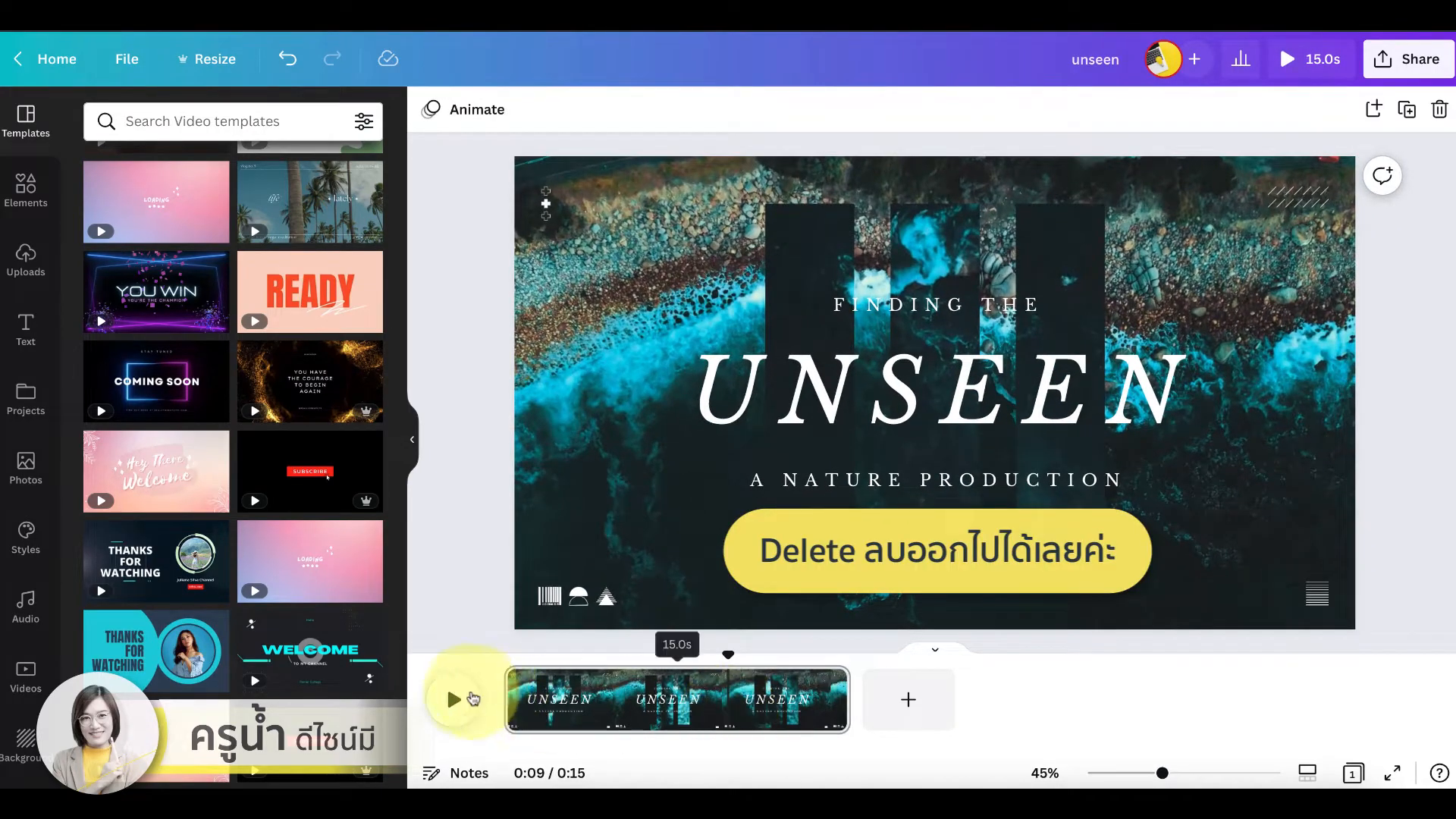
# Step: Play the video from its start to check the remaining sound, and stop playback partway
pyautogui.click(509, 670)
pyautogui.click(453, 697)
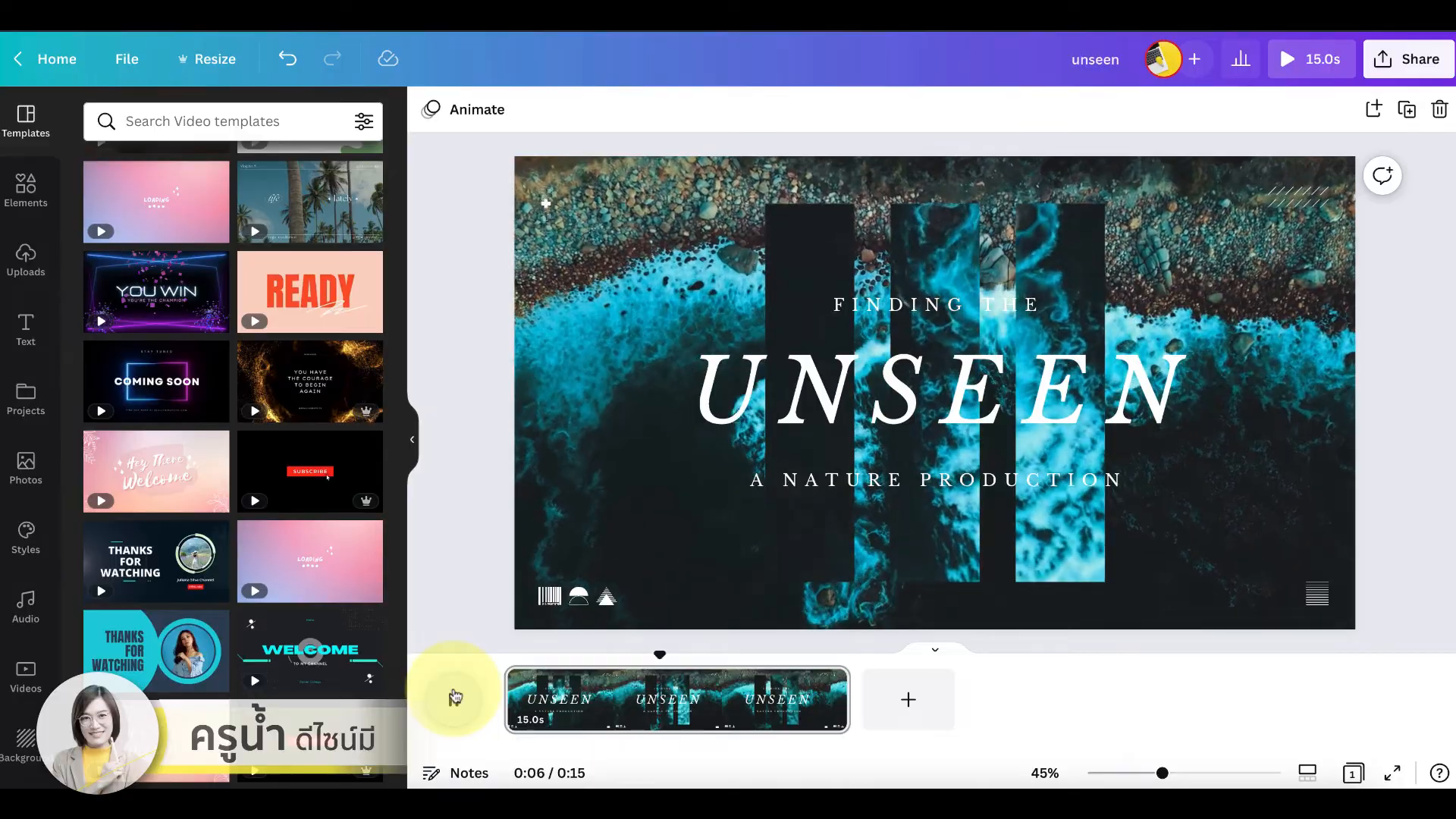
pyautogui.click(454, 697)
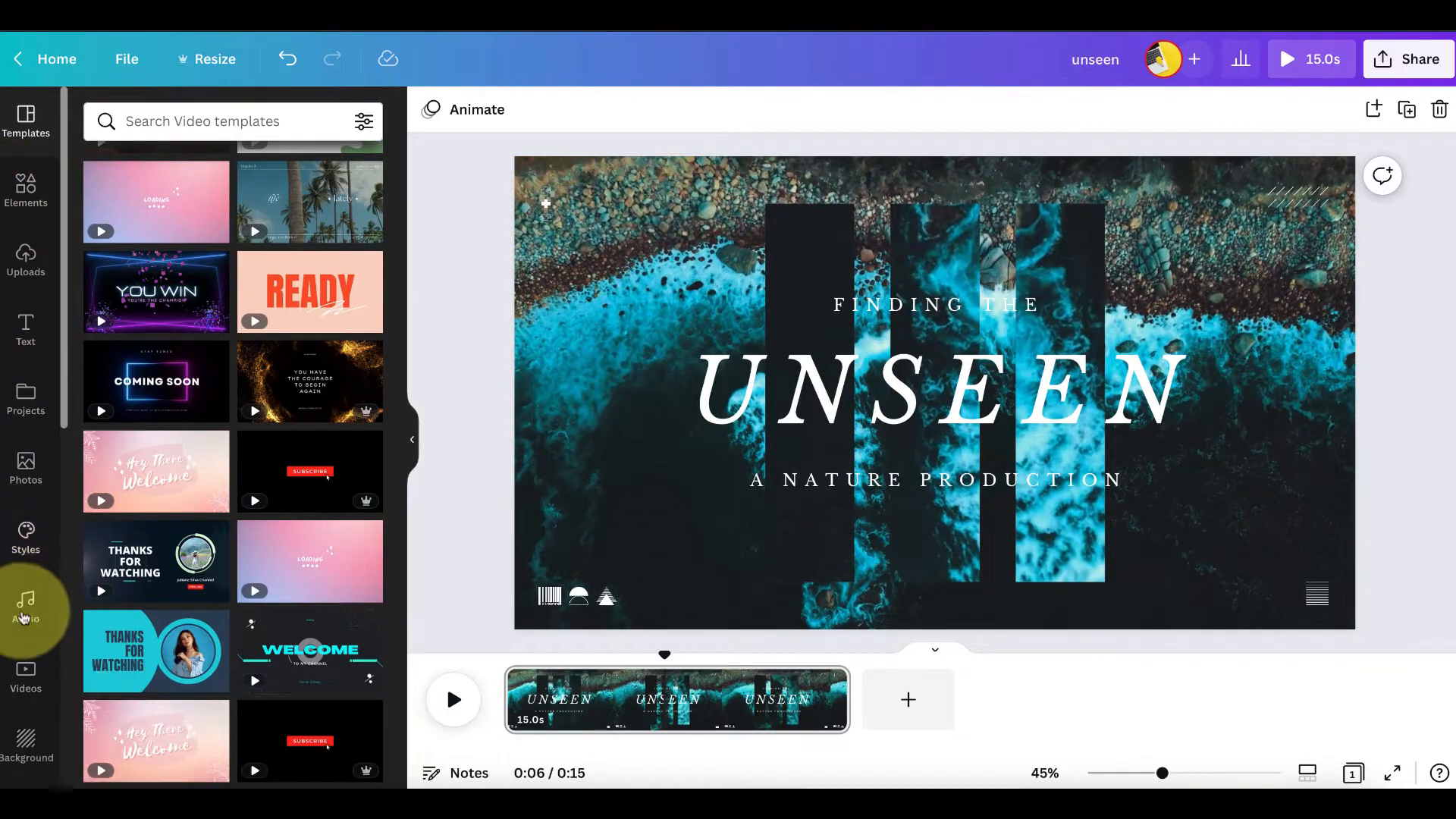
# Step: Browse and preview the audio library, and add the track A Soft Embrace (Sting Version) beneath the page
pyautogui.click(26, 603)
pyautogui.scroll(-3, 343, 349)
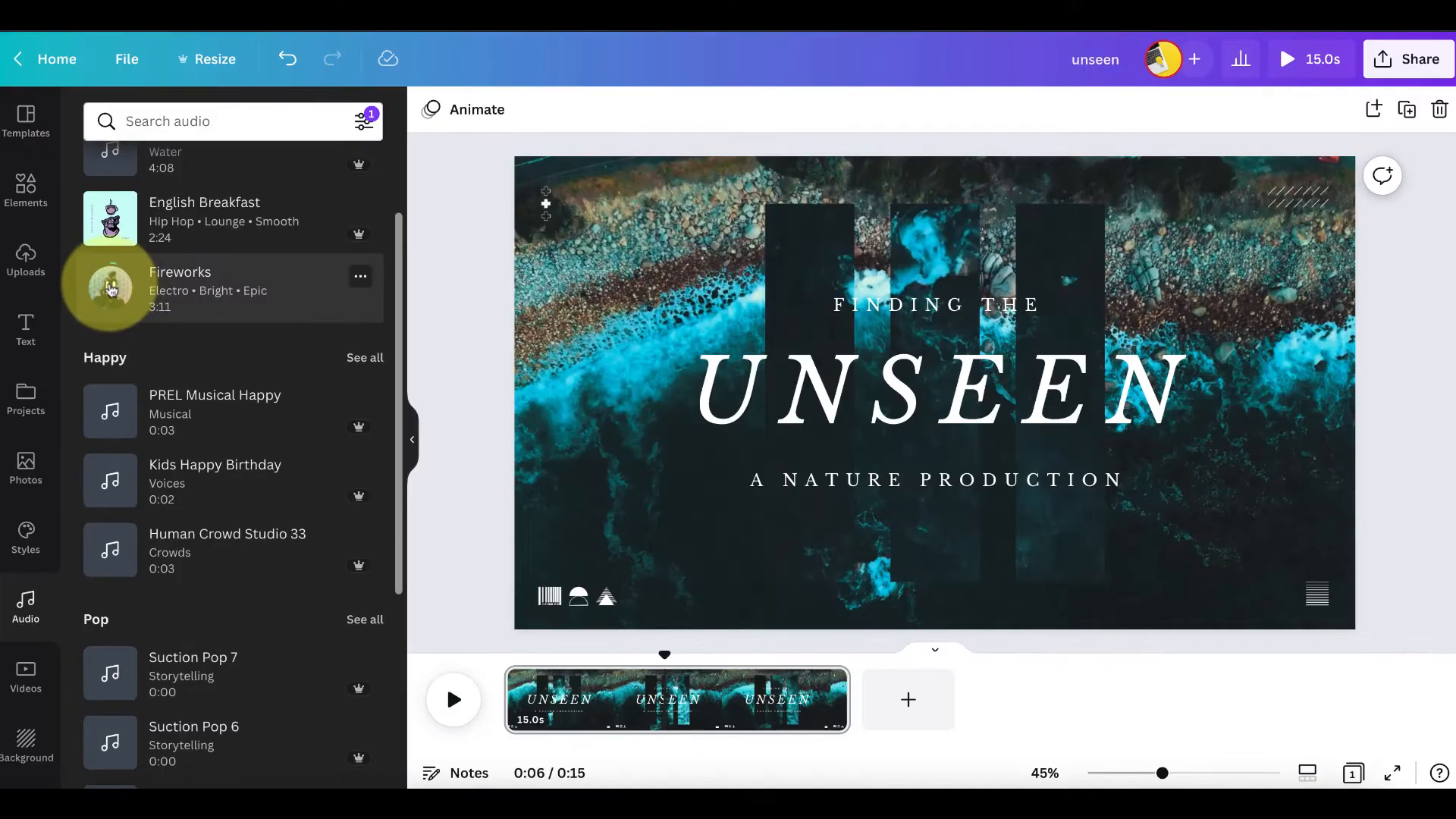
pyautogui.click(111, 289)
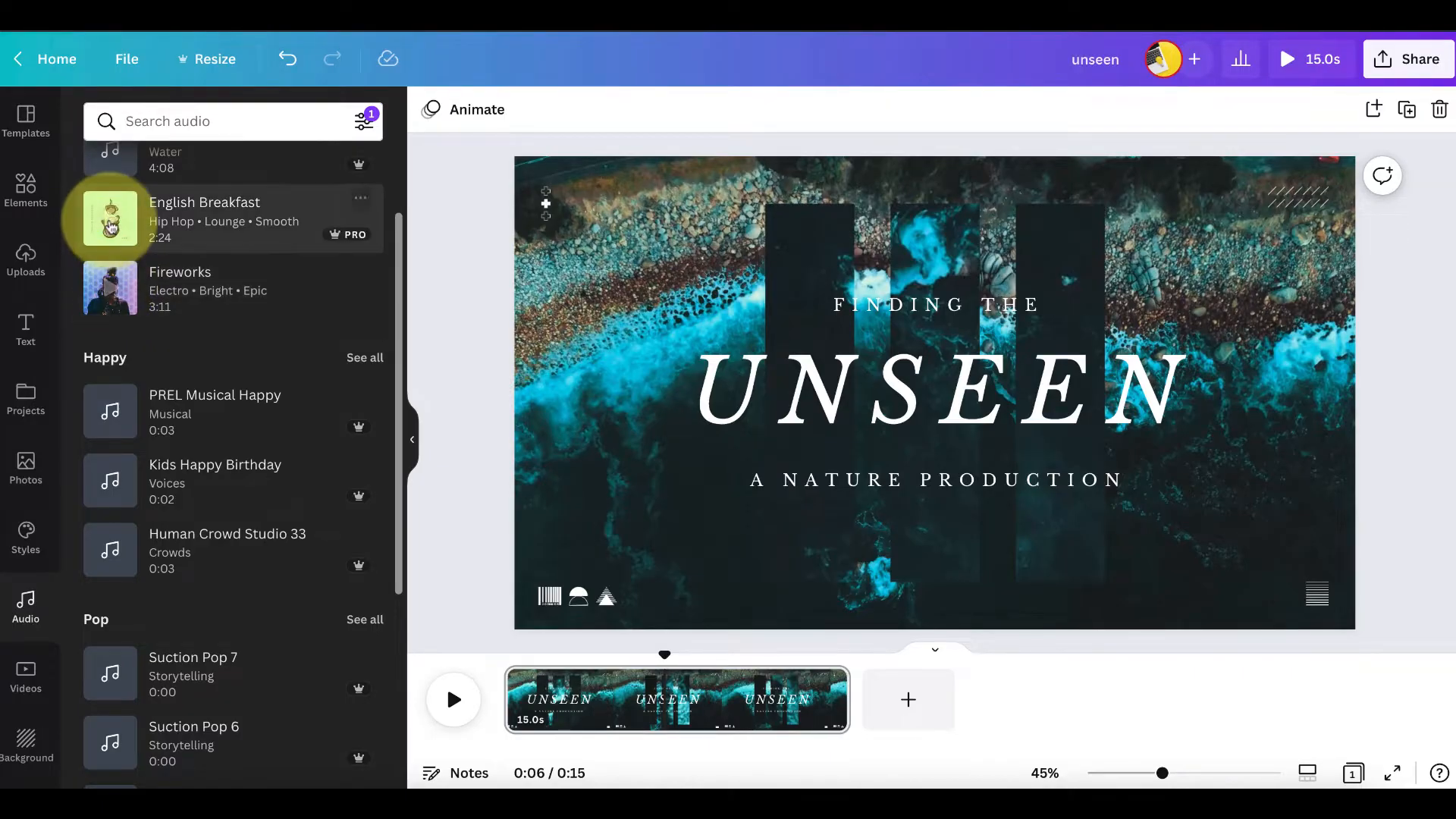
pyautogui.scroll(-10, 144, 424)
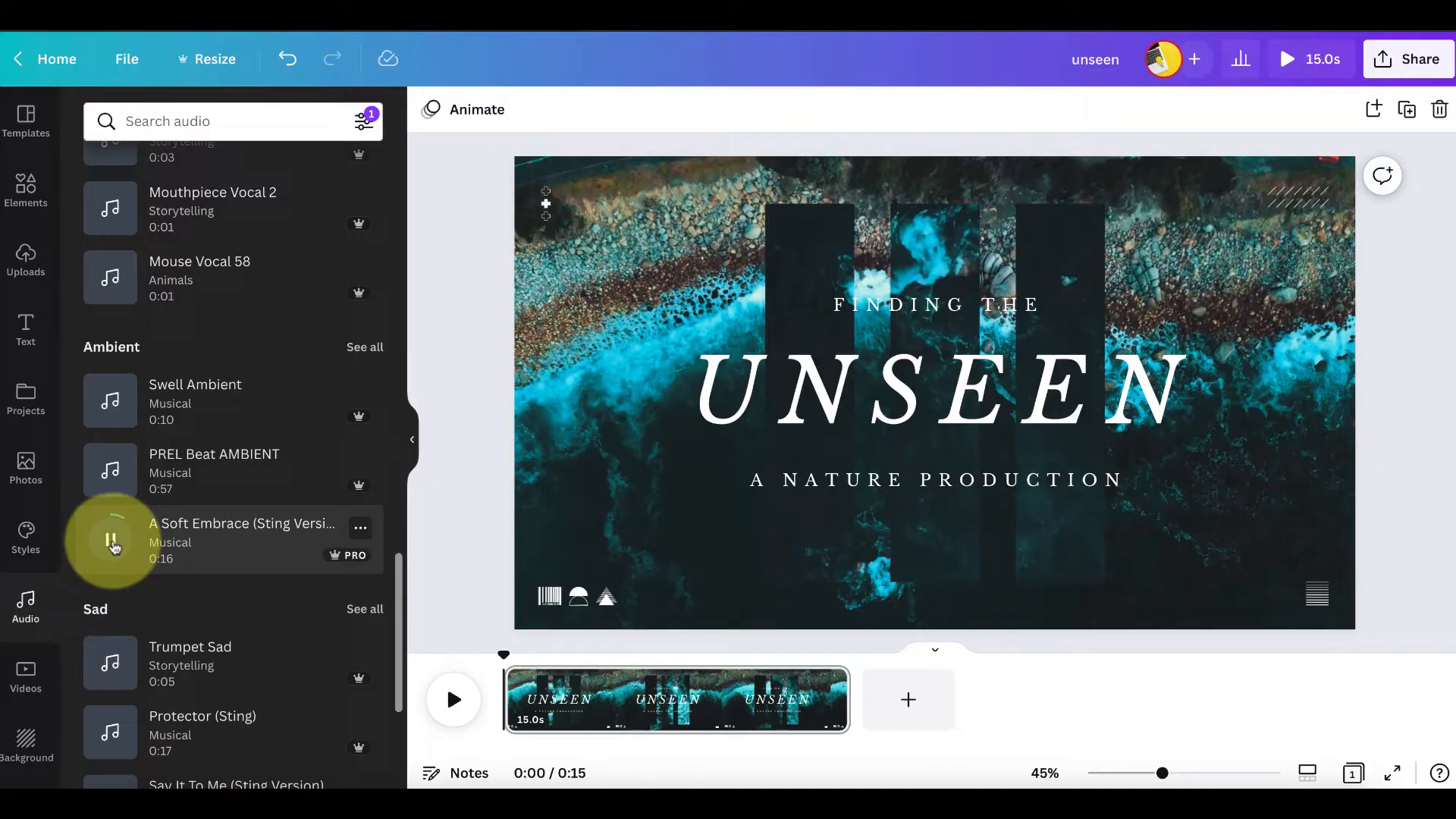
pyautogui.moveTo(168, 533); pyautogui.dragTo(519, 710)
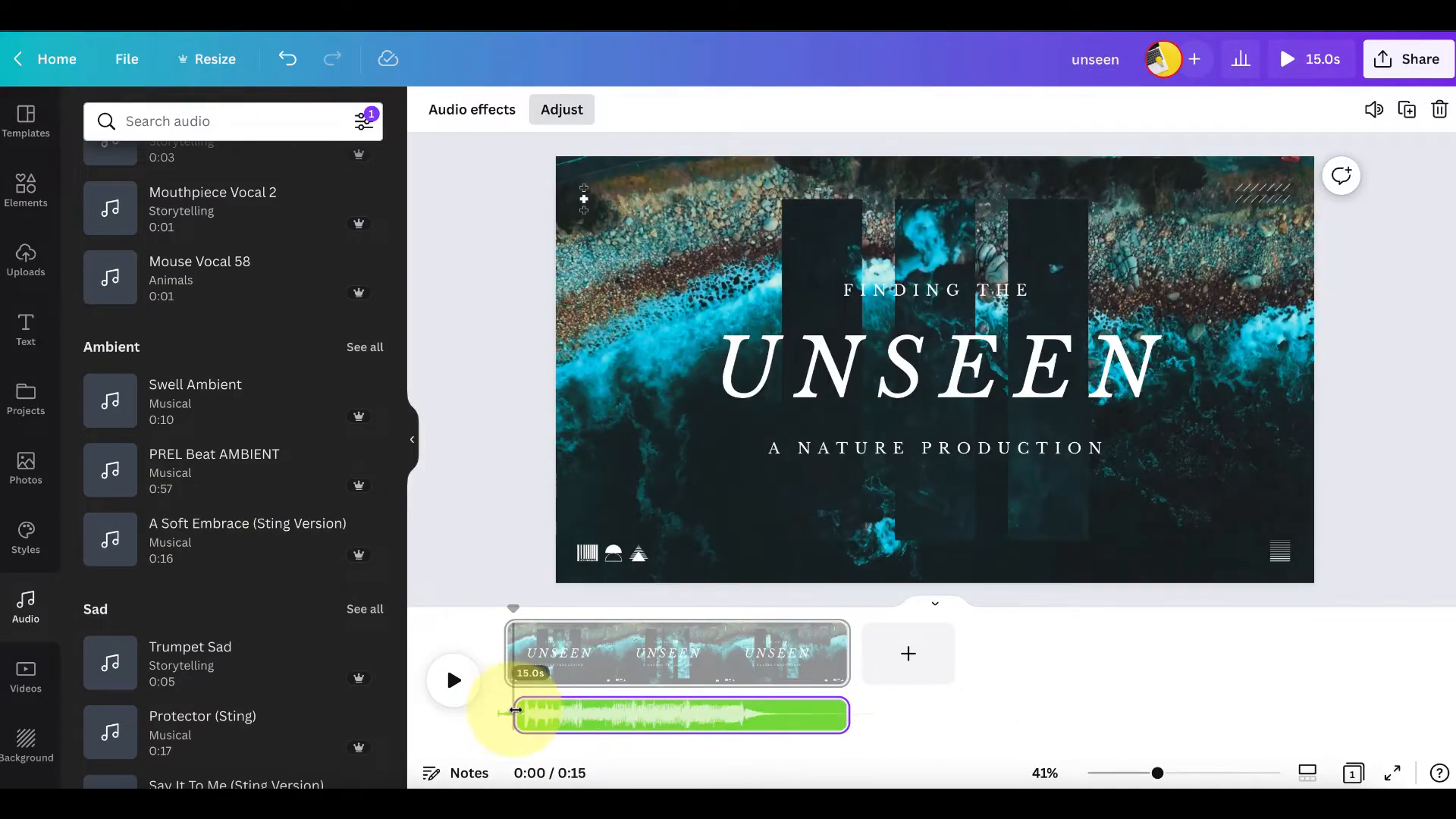
# Step: Adjust the added music track's audio position and extend its ends to cover the full 15.0 s page
pyautogui.moveTo(662, 719); pyautogui.dragTo(743, 718)
pyautogui.click(453, 679)
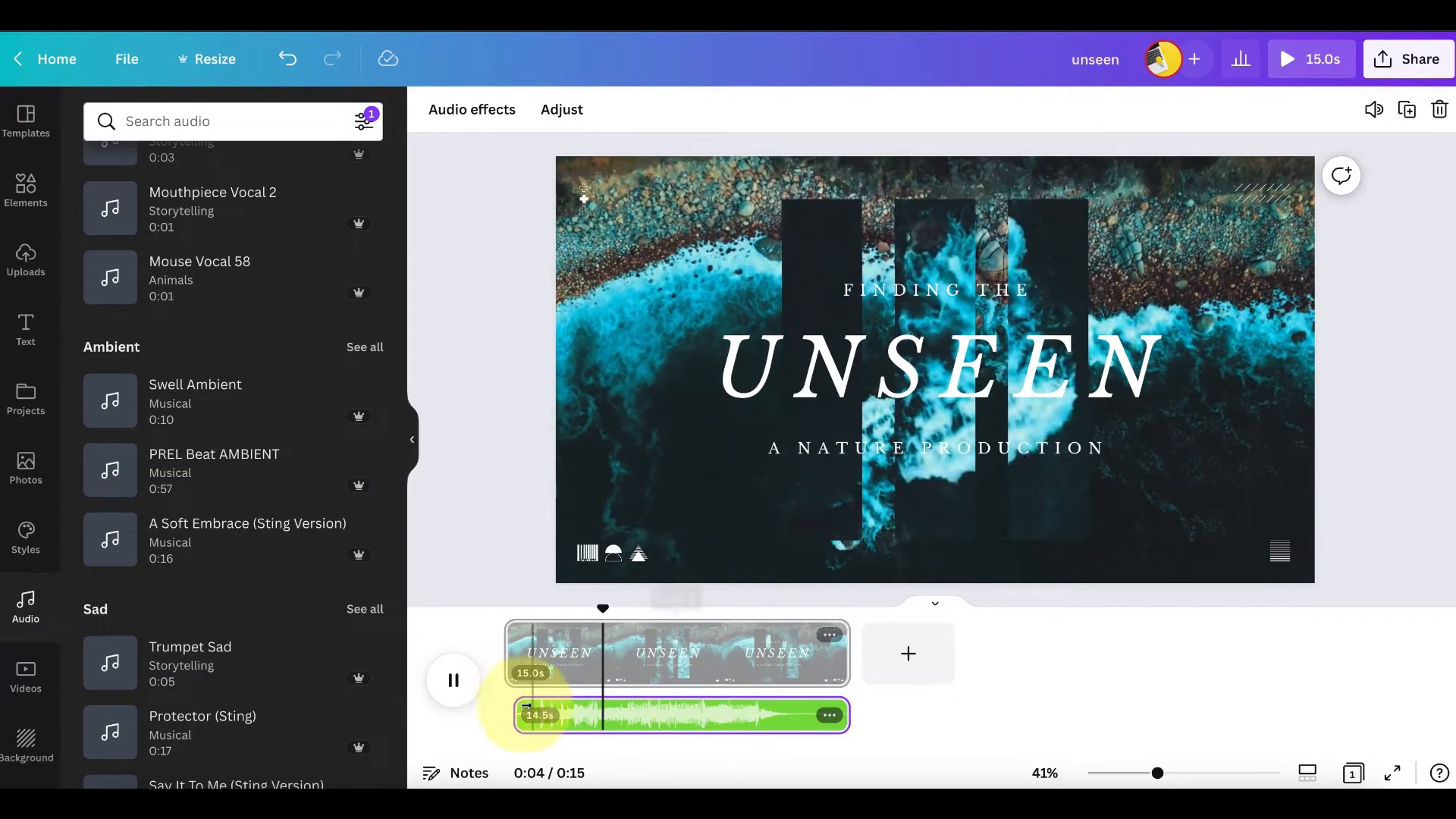
pyautogui.moveTo(527, 706); pyautogui.dragTo(506, 707)
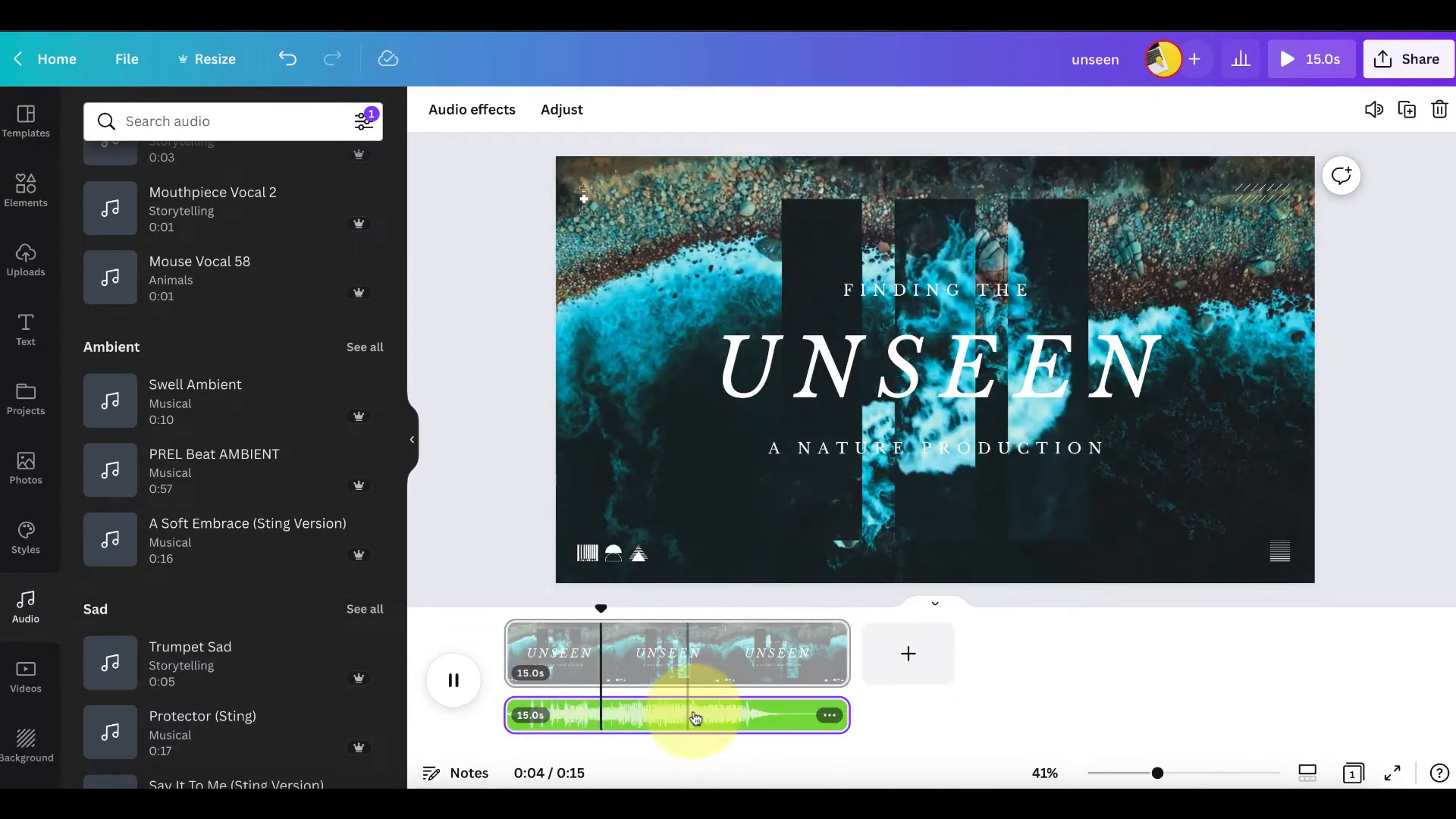
pyautogui.click(777, 696)
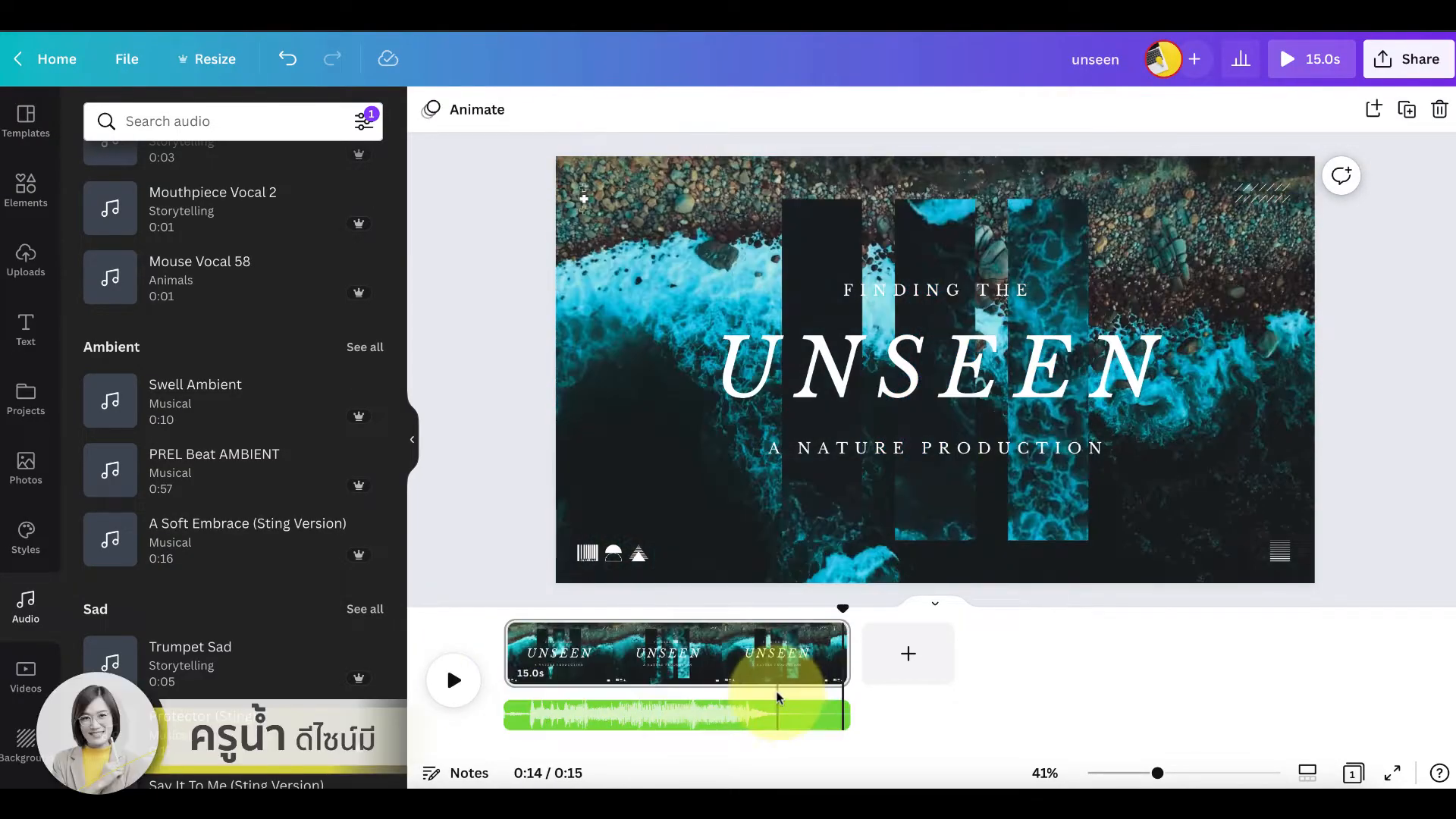
pyautogui.moveTo(846, 711)
pyautogui.mouseDown()
pyautogui.moveTo(741, 708)
pyautogui.moveTo(871, 721)
pyautogui.moveTo(721, 726)
pyautogui.moveTo(853, 718)
pyautogui.mouseUp()
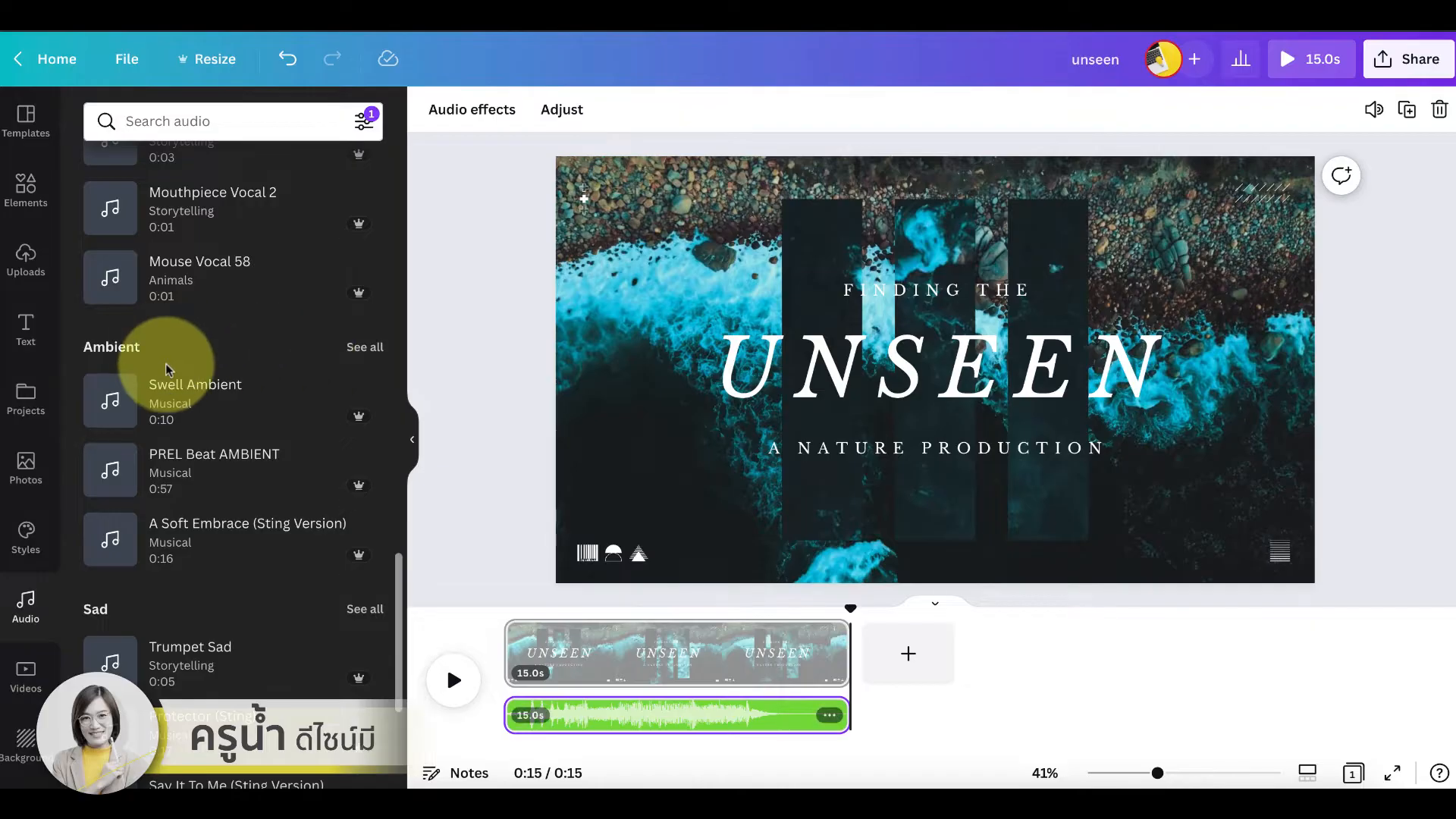
# Step: Search the audio library for "ocean beach"
pyautogui.scroll(6, 179, 356)
pyautogui.scroll(-3, 165, 364)
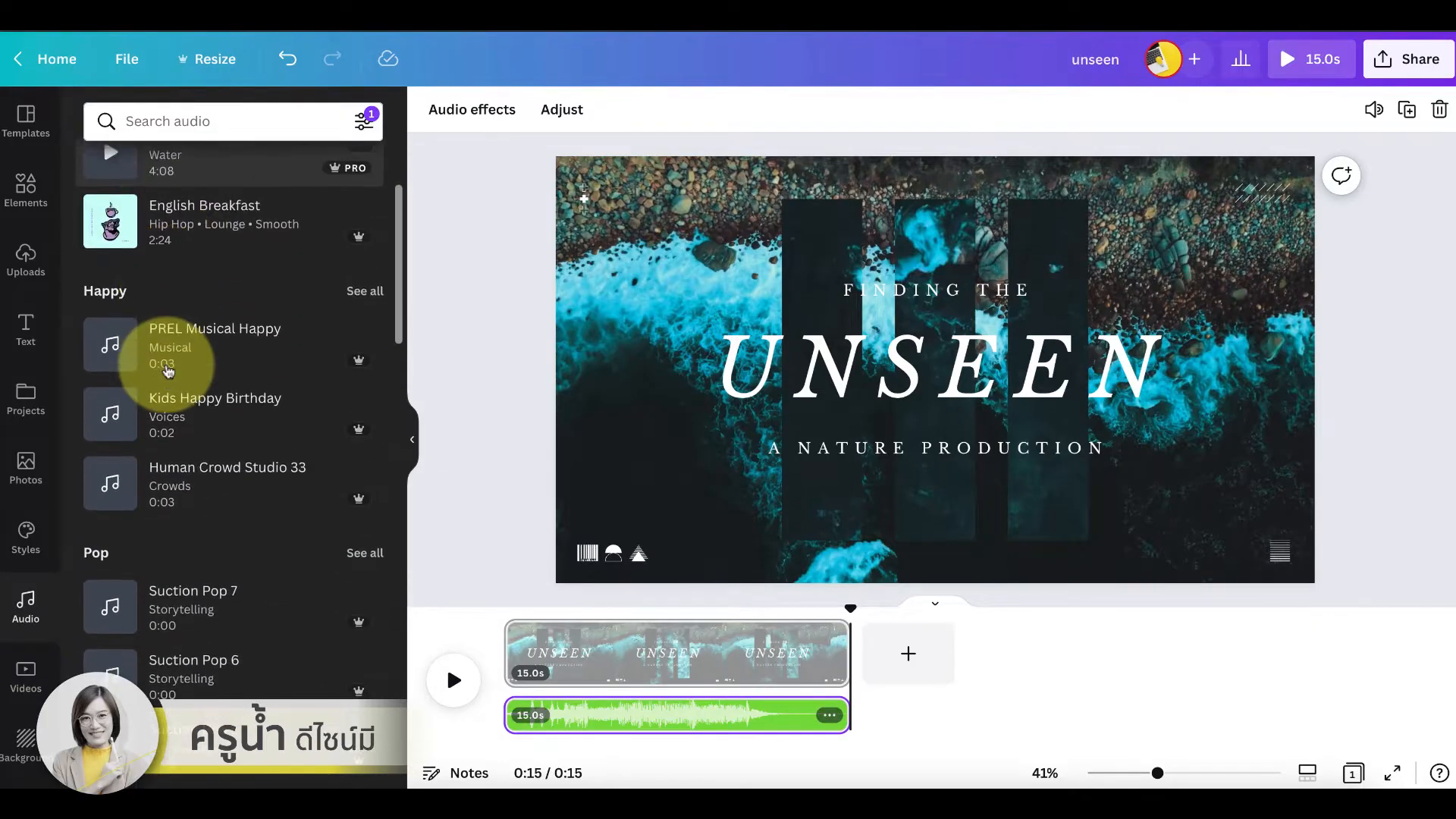
pyautogui.click(226, 121)
pyautogui.write('ocean')
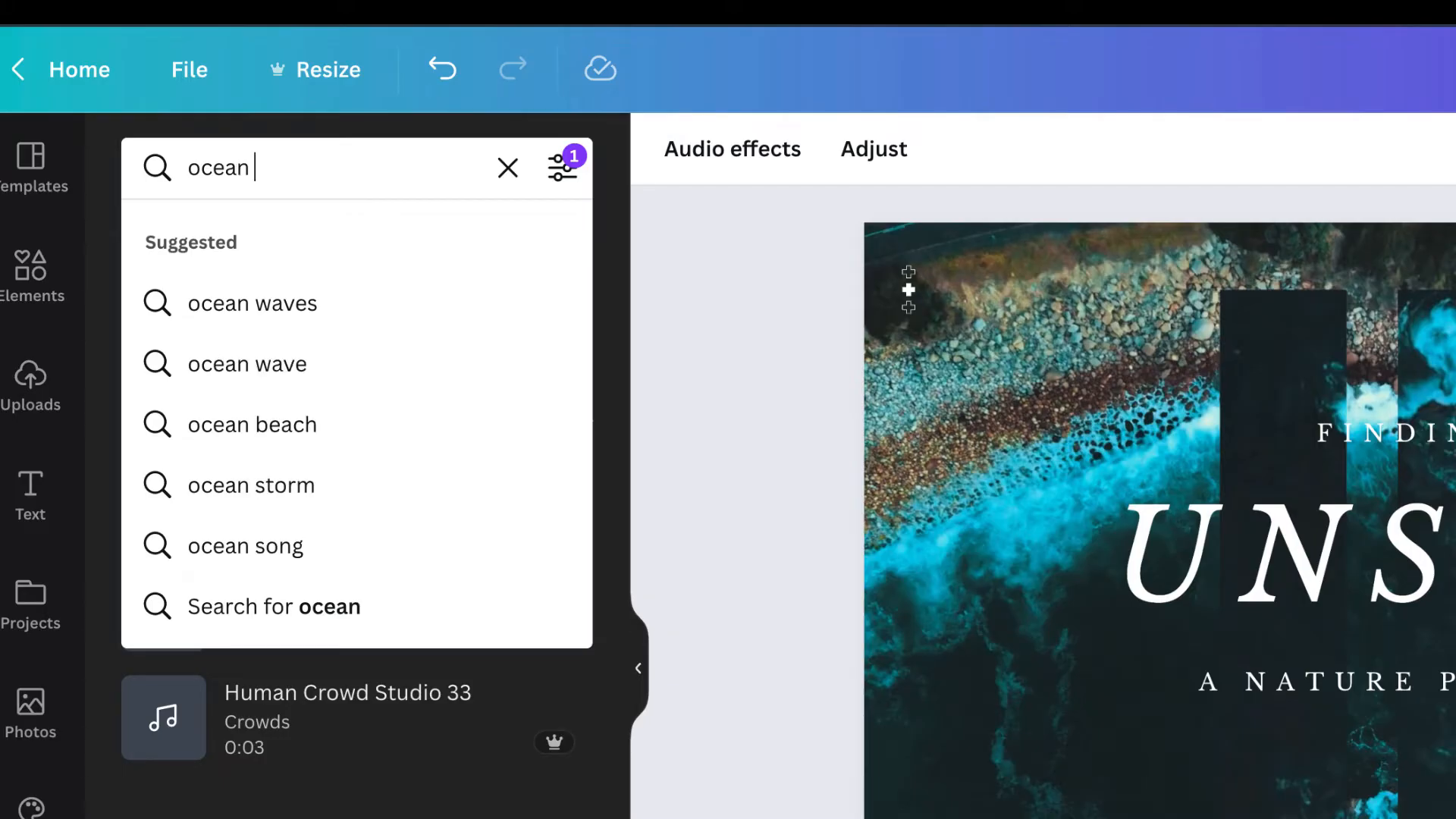
pyautogui.write(' be')
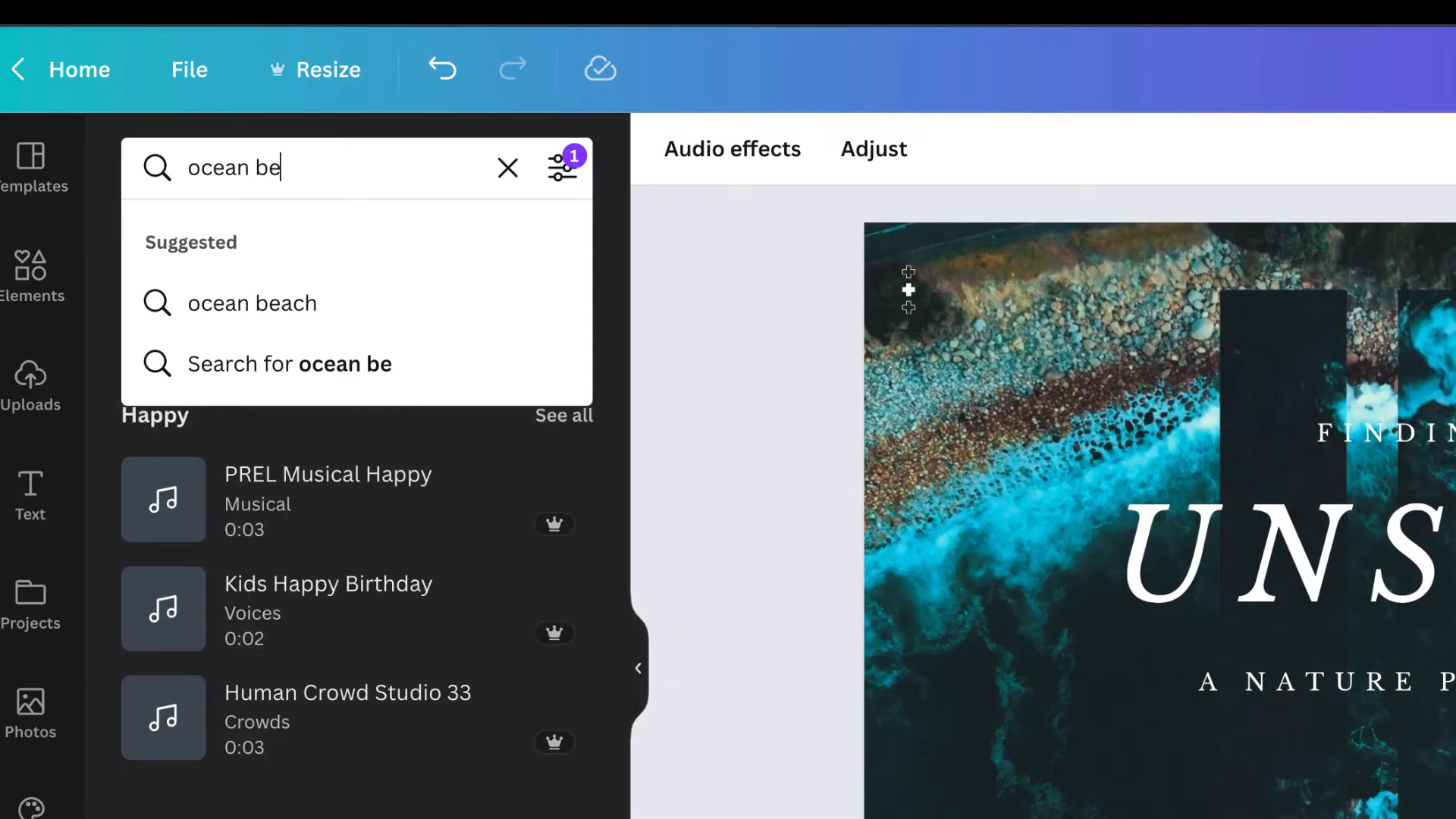
pyautogui.write('a')
pyautogui.click(306, 314)
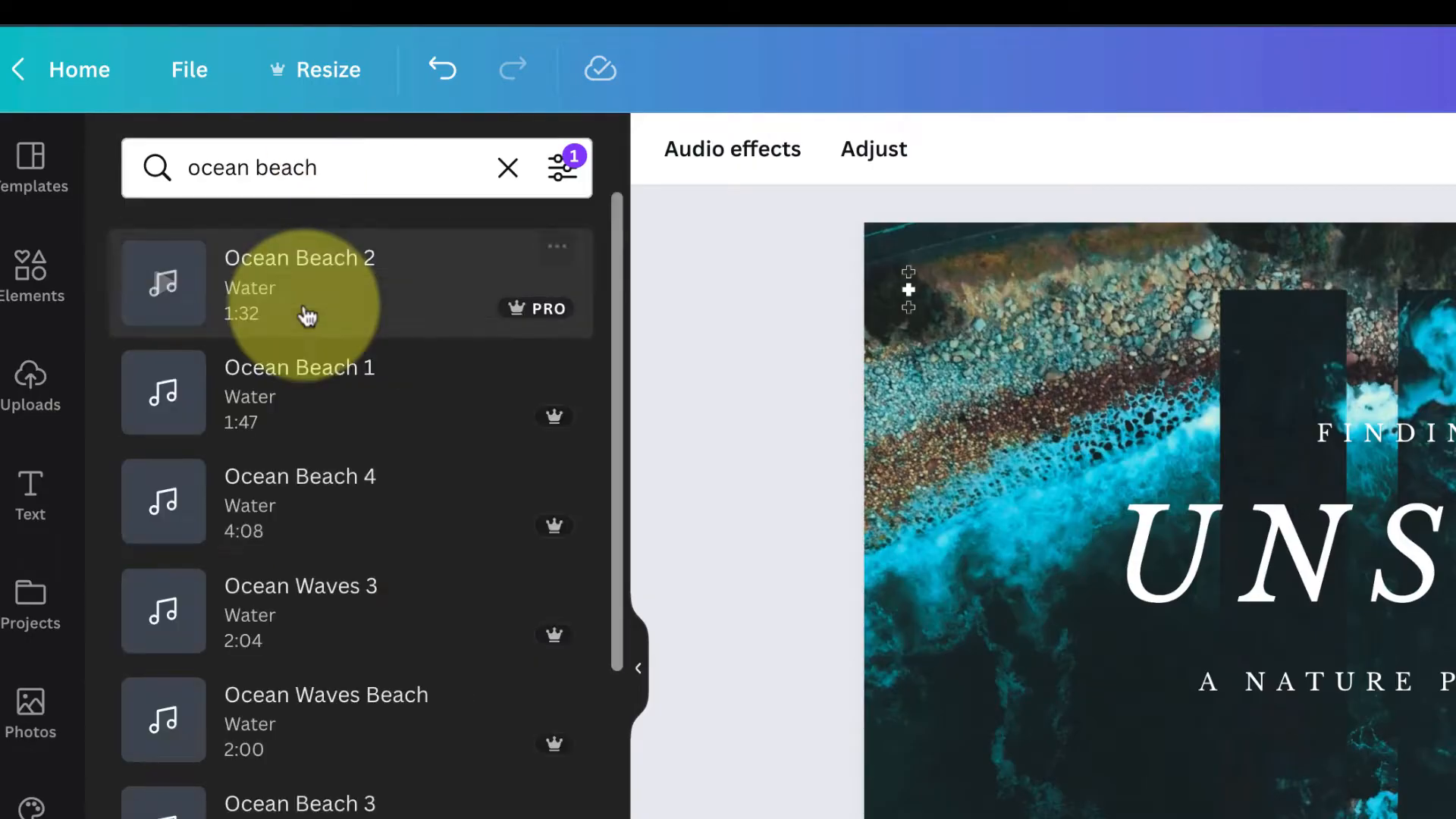
# Step: Preview the ocean sound results, including Ocean Beach 2 and Ocean Beach 4
pyautogui.click(162, 285)
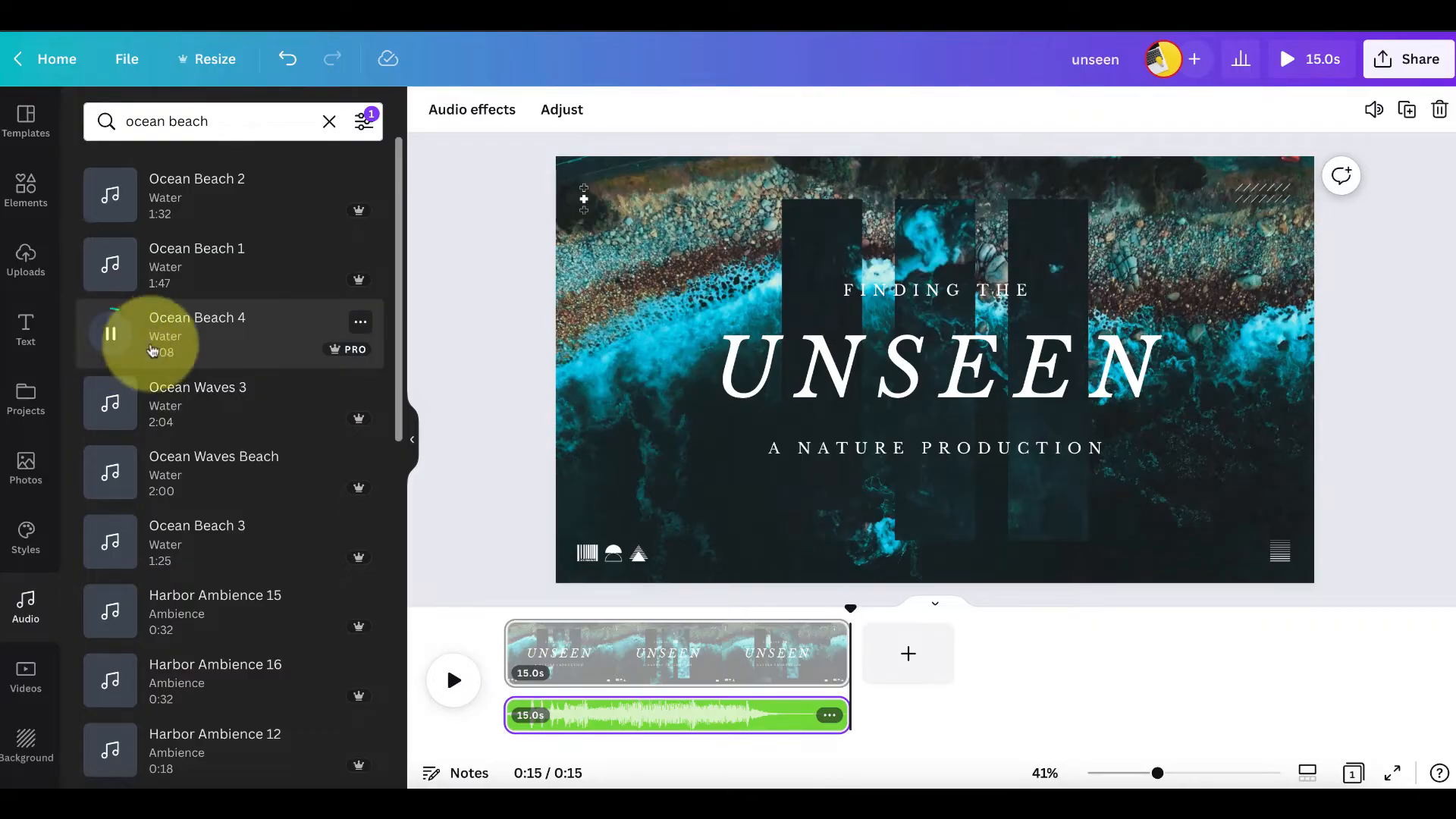
pyautogui.scroll(-3, 183, 372)
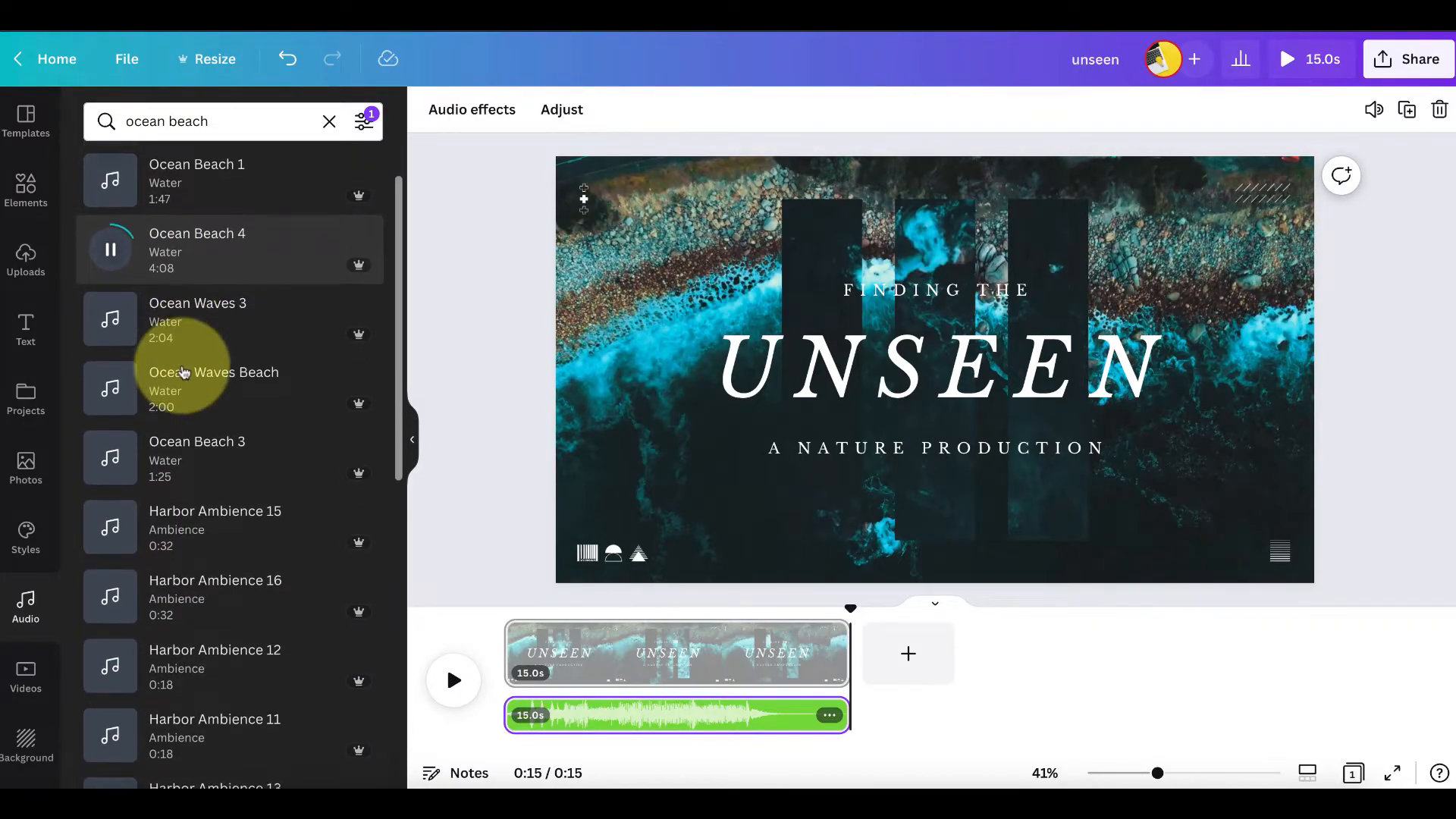
pyautogui.scroll(3, 107, 335)
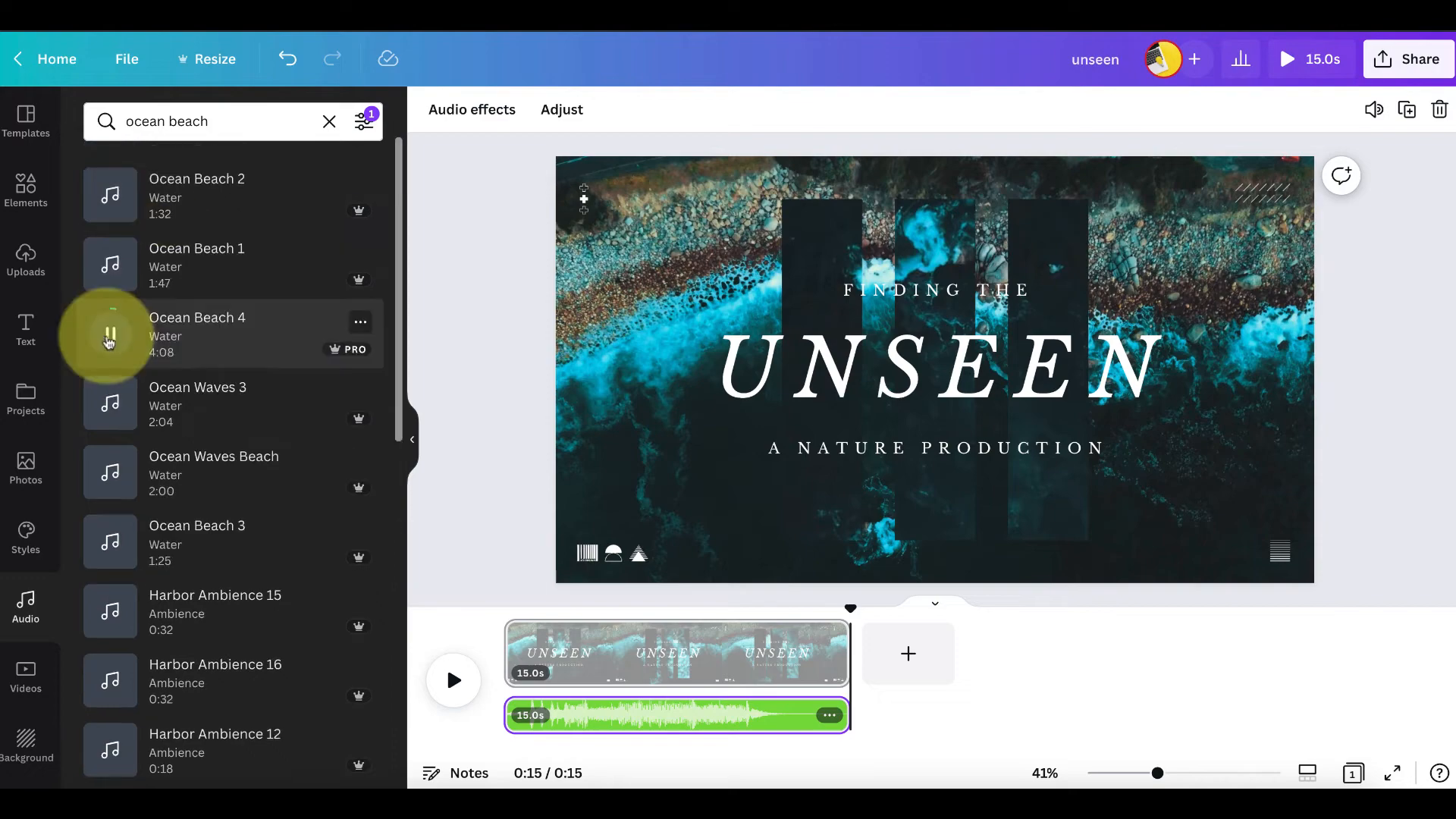
# Step: Add the Ocean Beach 4 sound as a second audio track beneath the music, starting at the beginning of the page
pyautogui.scroll(-3, 182, 370)
pyautogui.scroll(-2, 182, 371)
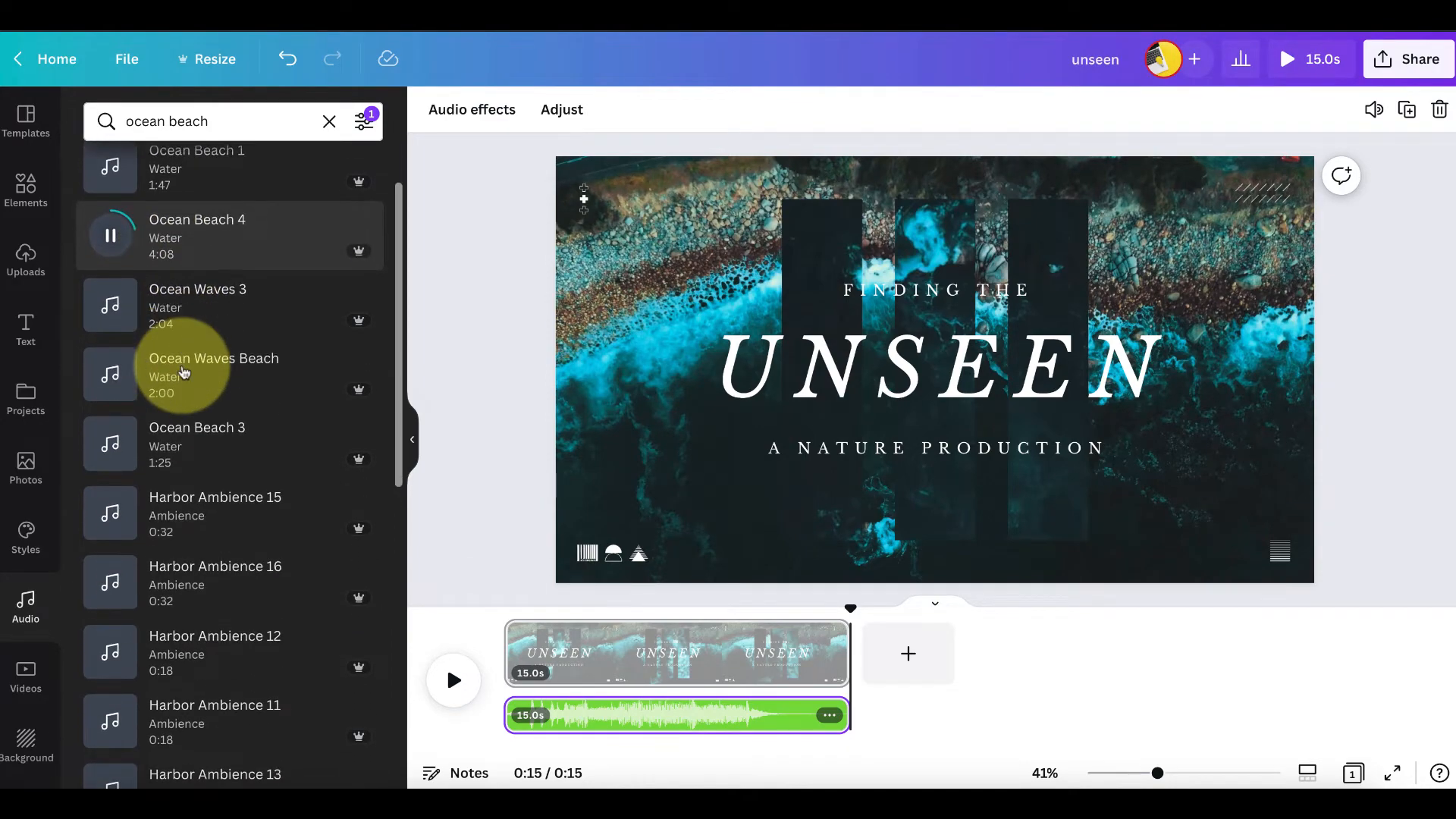
pyautogui.moveTo(150, 233); pyautogui.dragTo(505, 705)
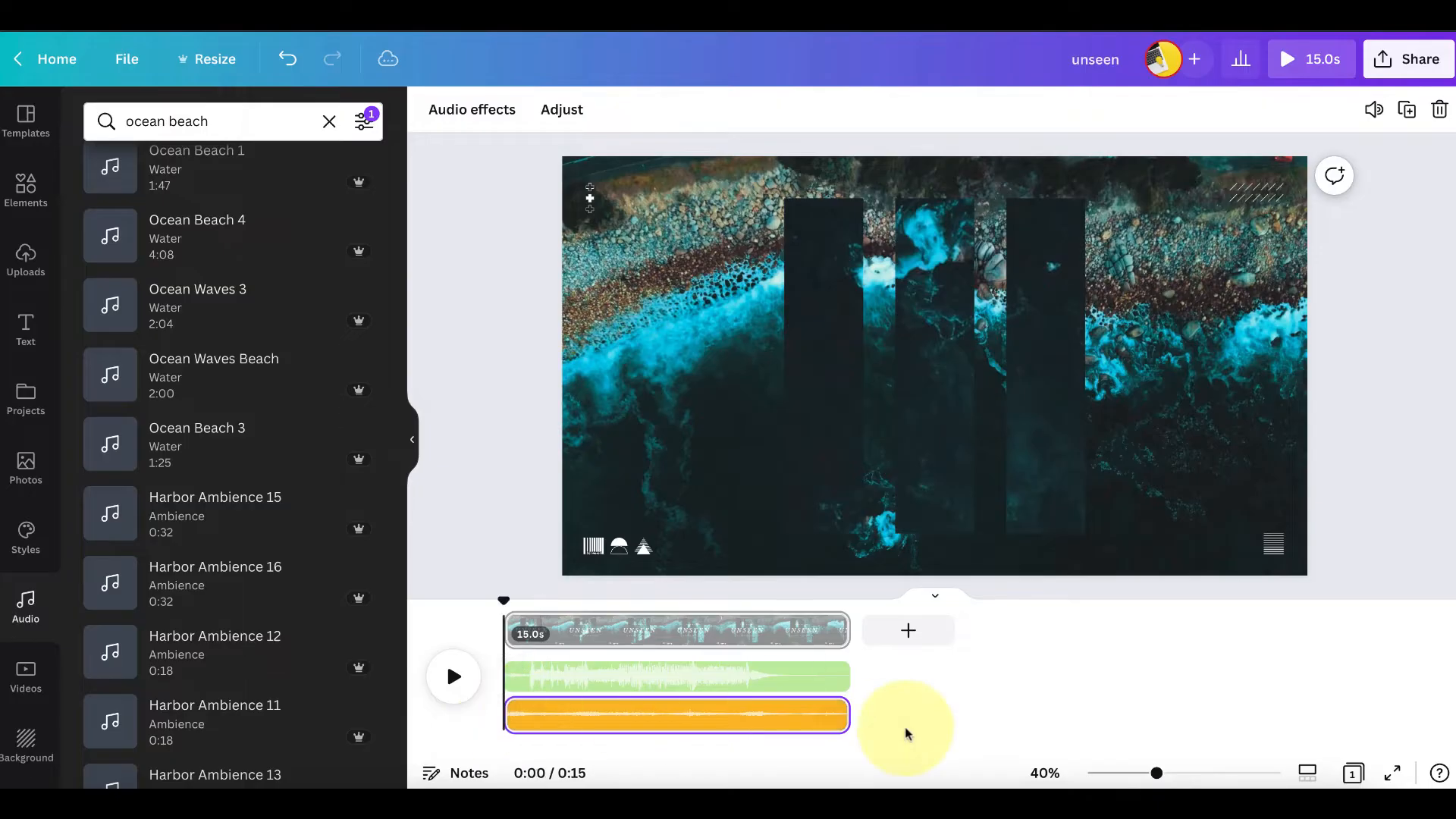
# Step: Trim the end of the Ocean Beach 4 track to about 6.2 s and play the video with both audio tracks
pyautogui.moveTo(851, 724); pyautogui.dragTo(644, 726)
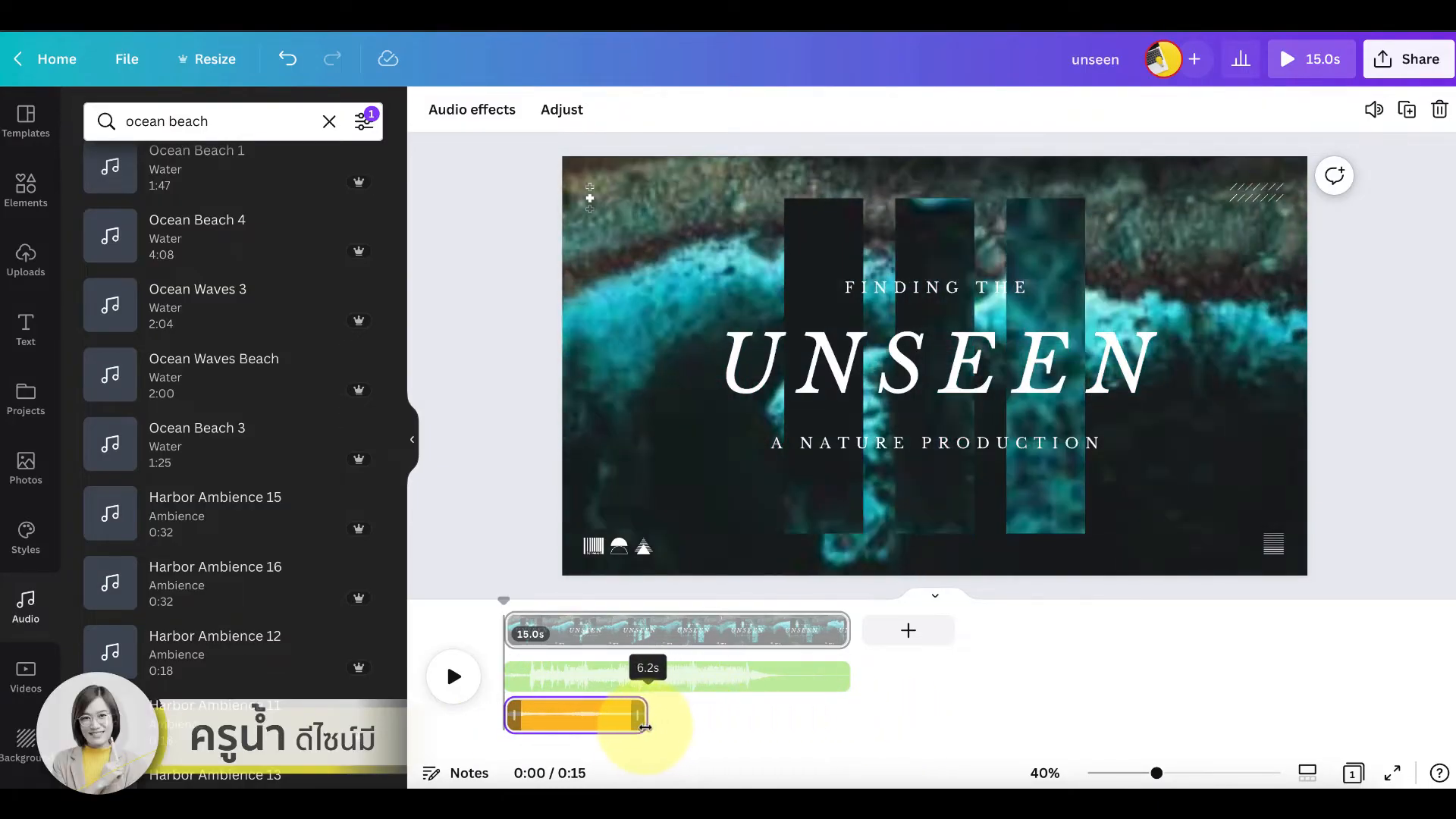
pyautogui.click(602, 675)
pyautogui.click(454, 676)
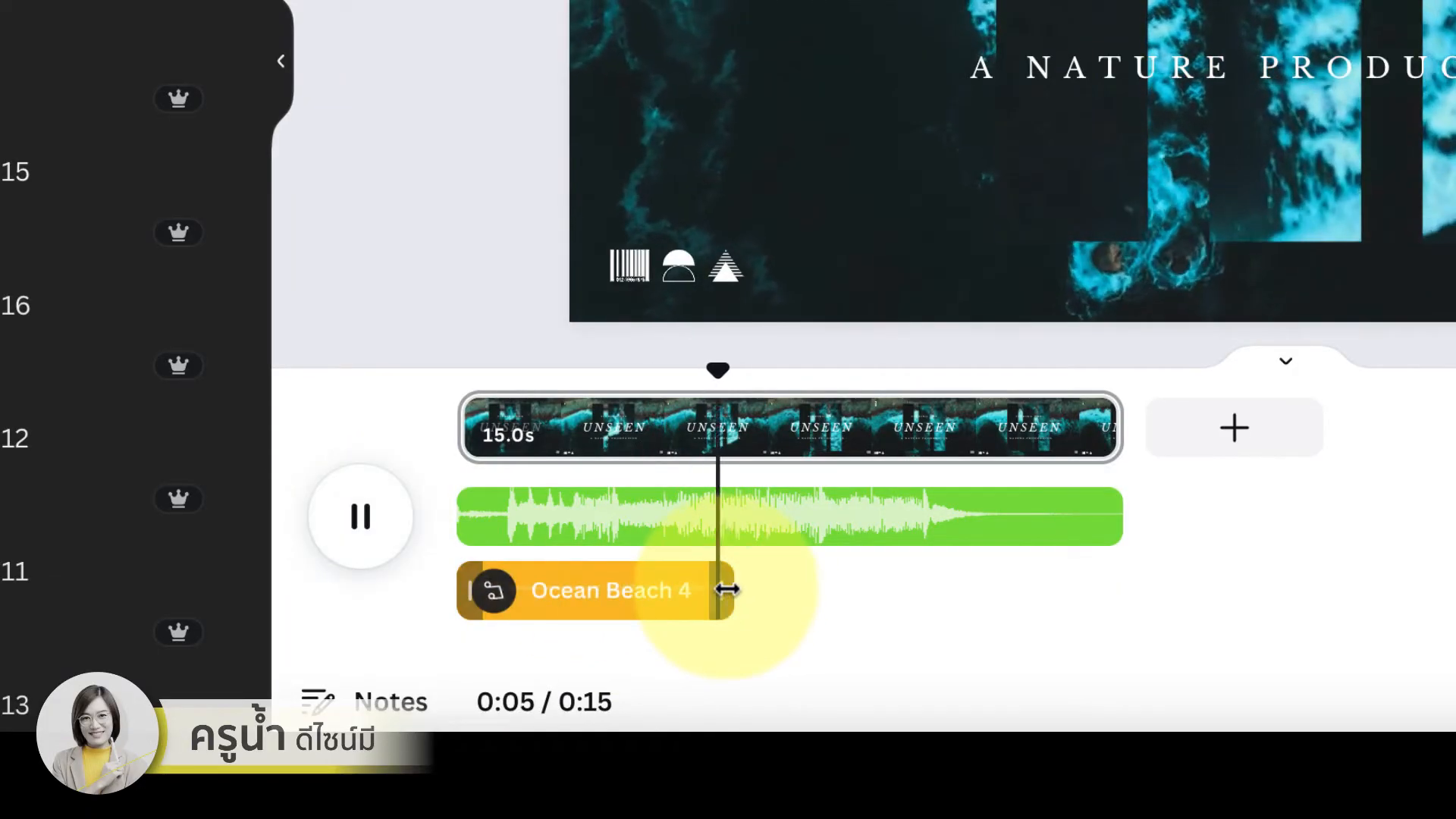
# Step: Extend the end of the Ocean Beach 4 track to 15.0 s and play the video
pyautogui.moveTo(749, 590); pyautogui.dragTo(1127, 588)
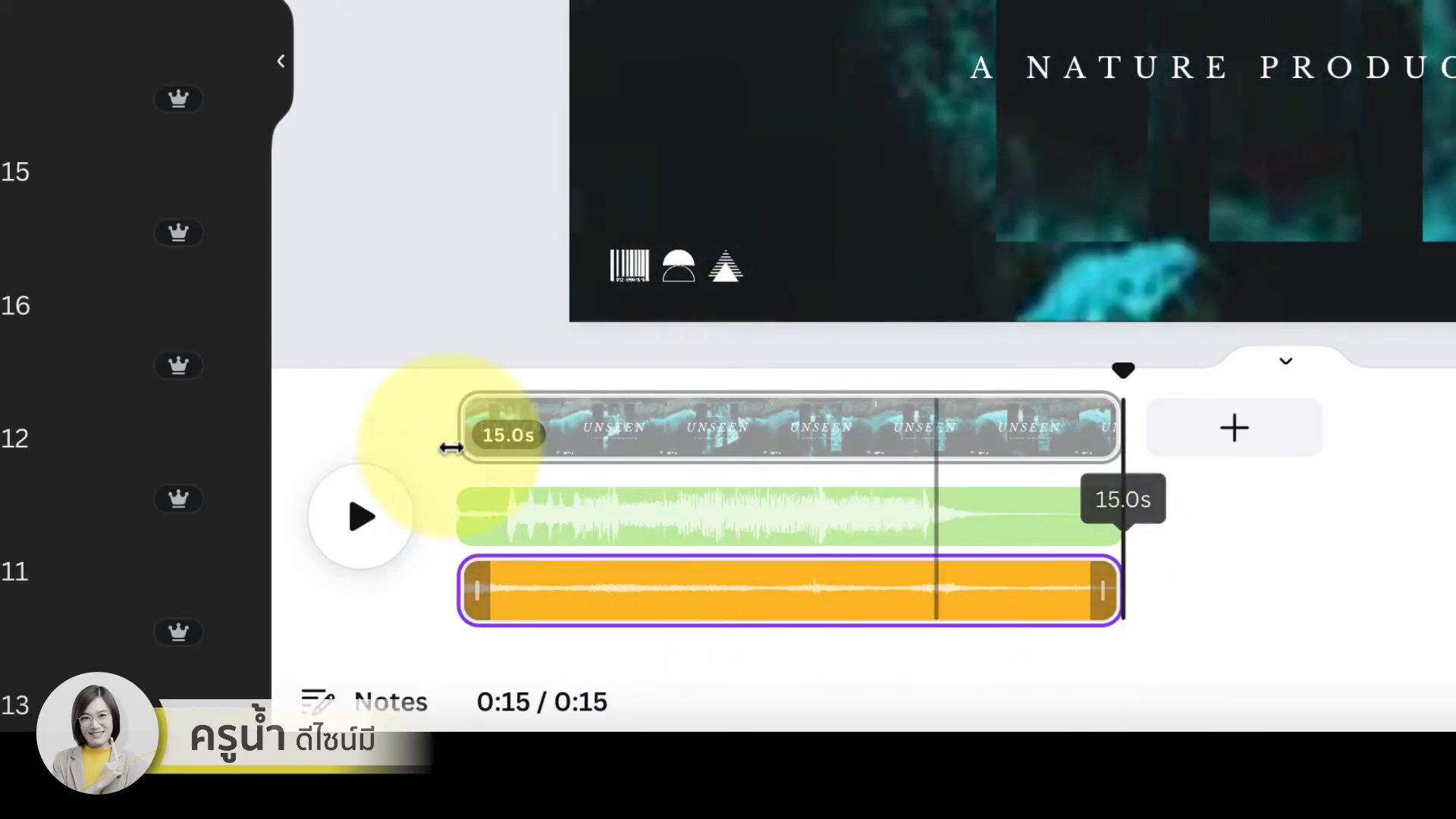
pyautogui.click(355, 517)
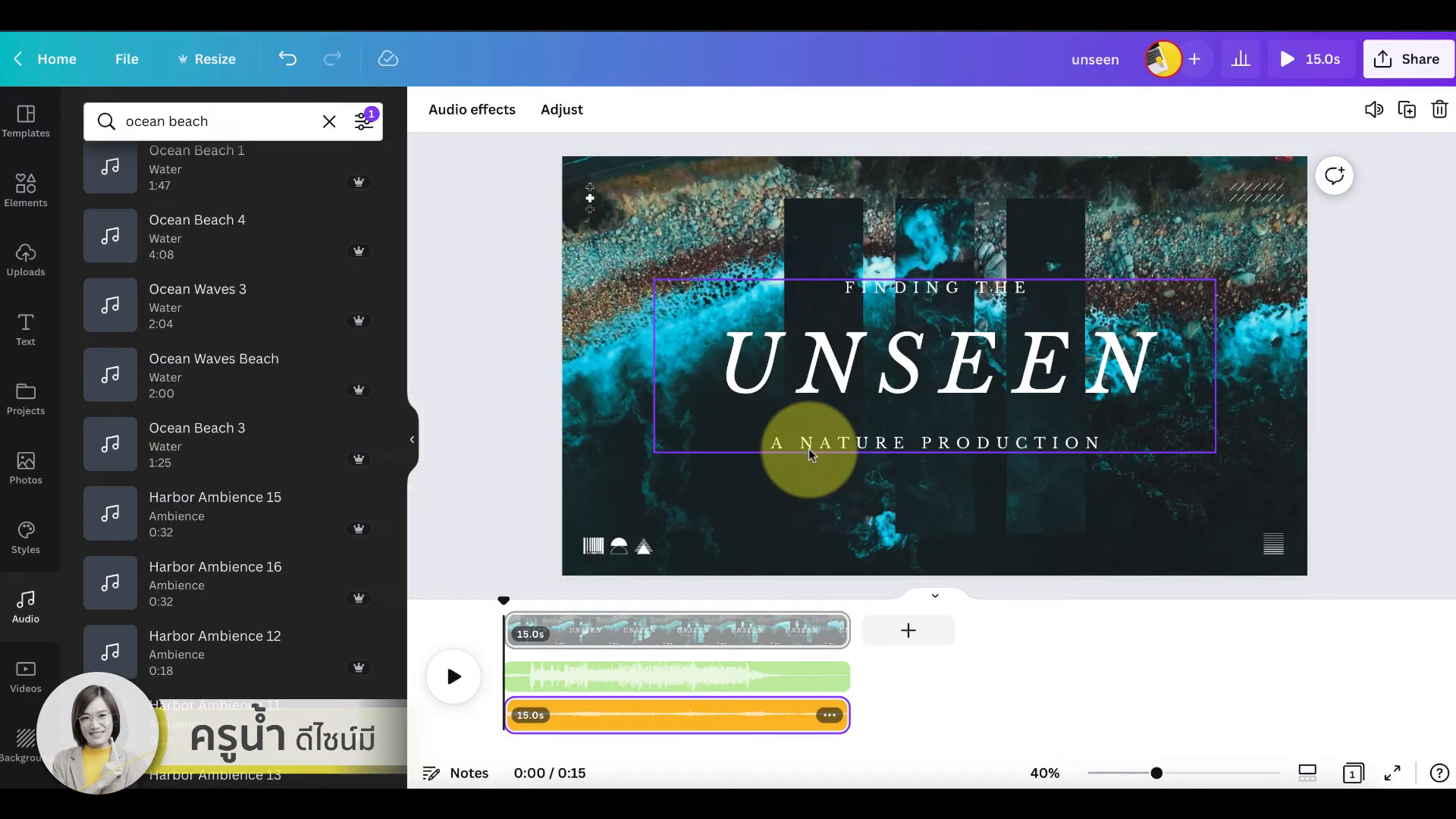
pyautogui.doubleClick(809, 455)
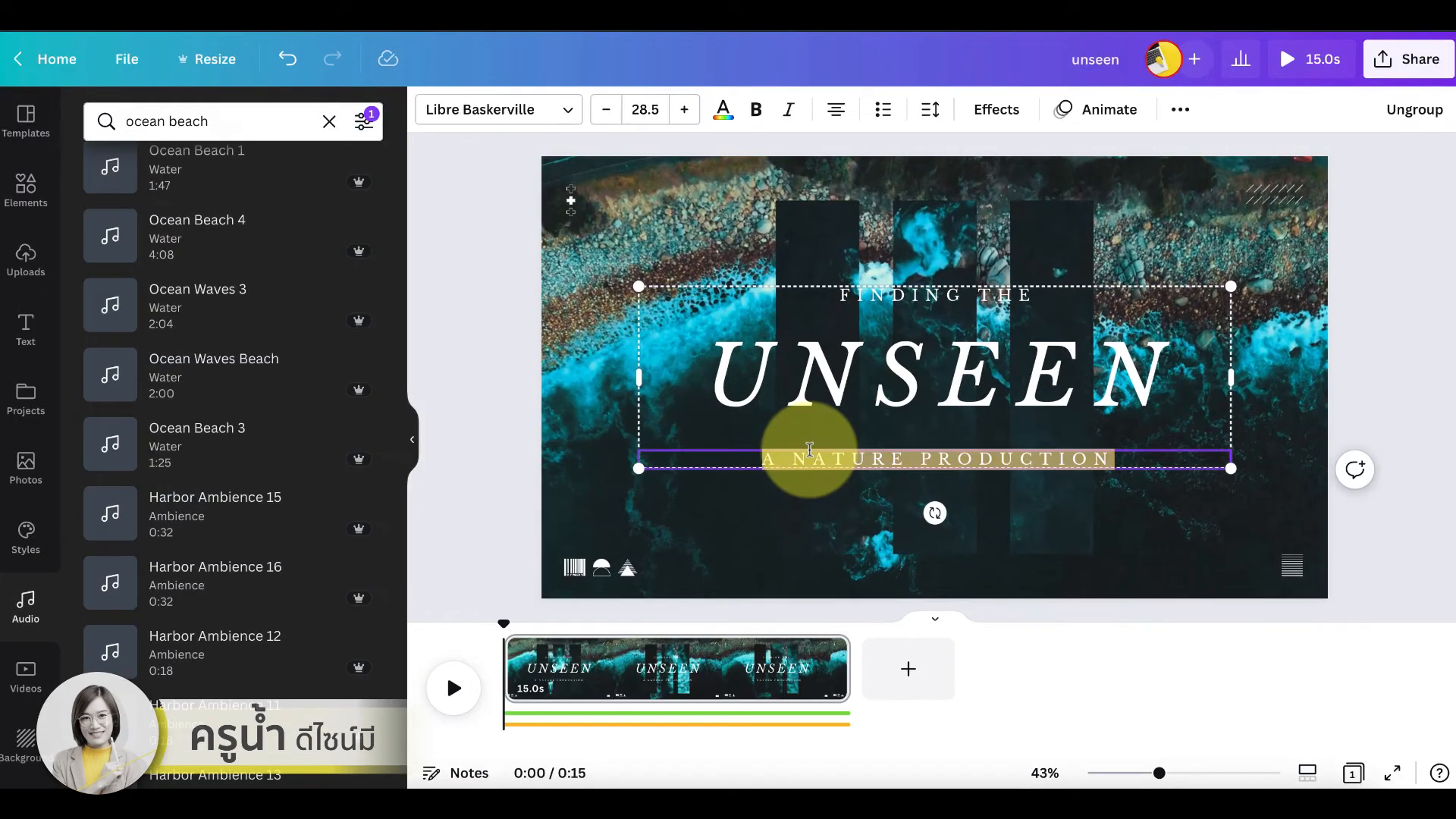
pyautogui.write('www')
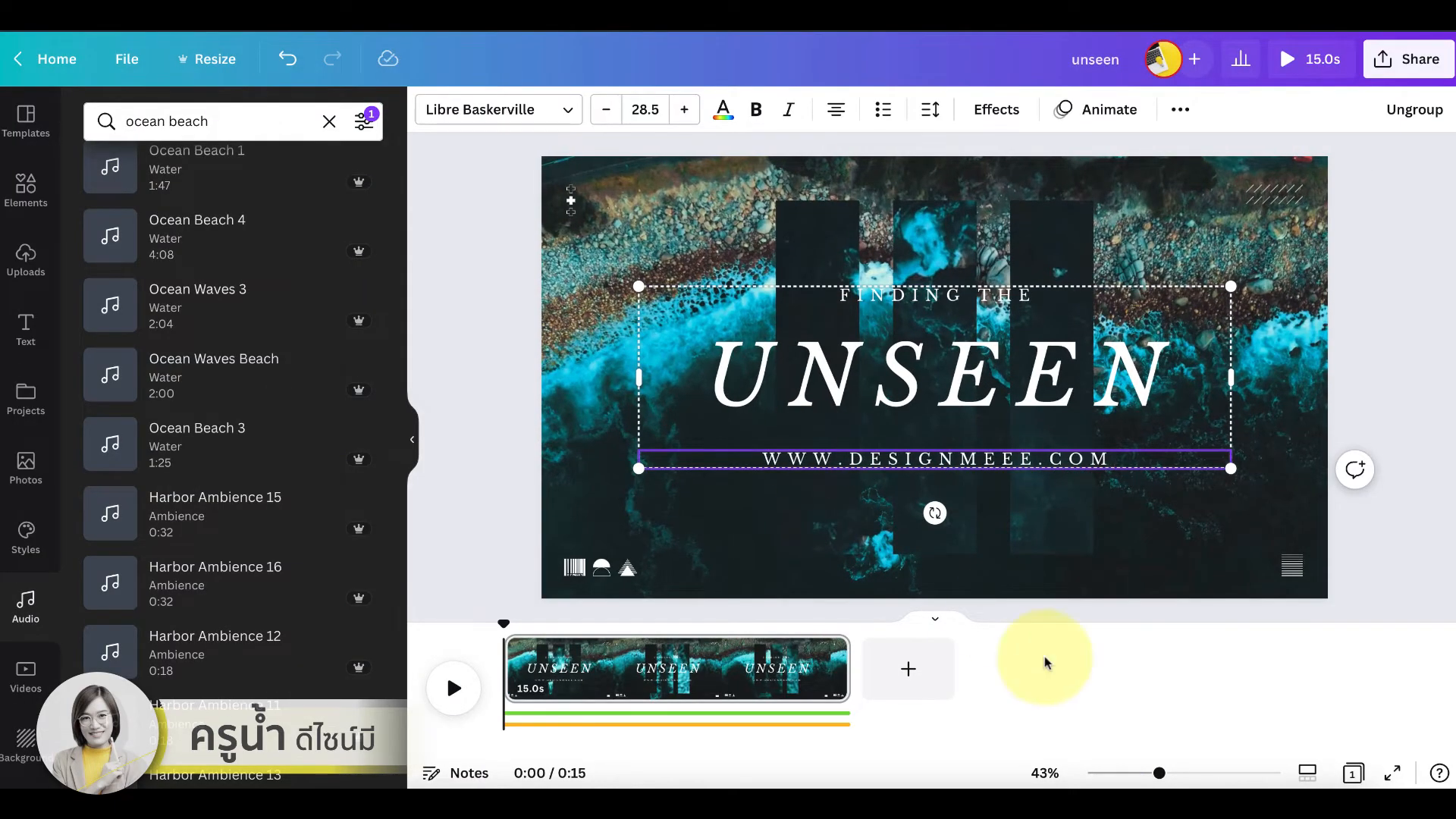
pyautogui.click(453, 687)
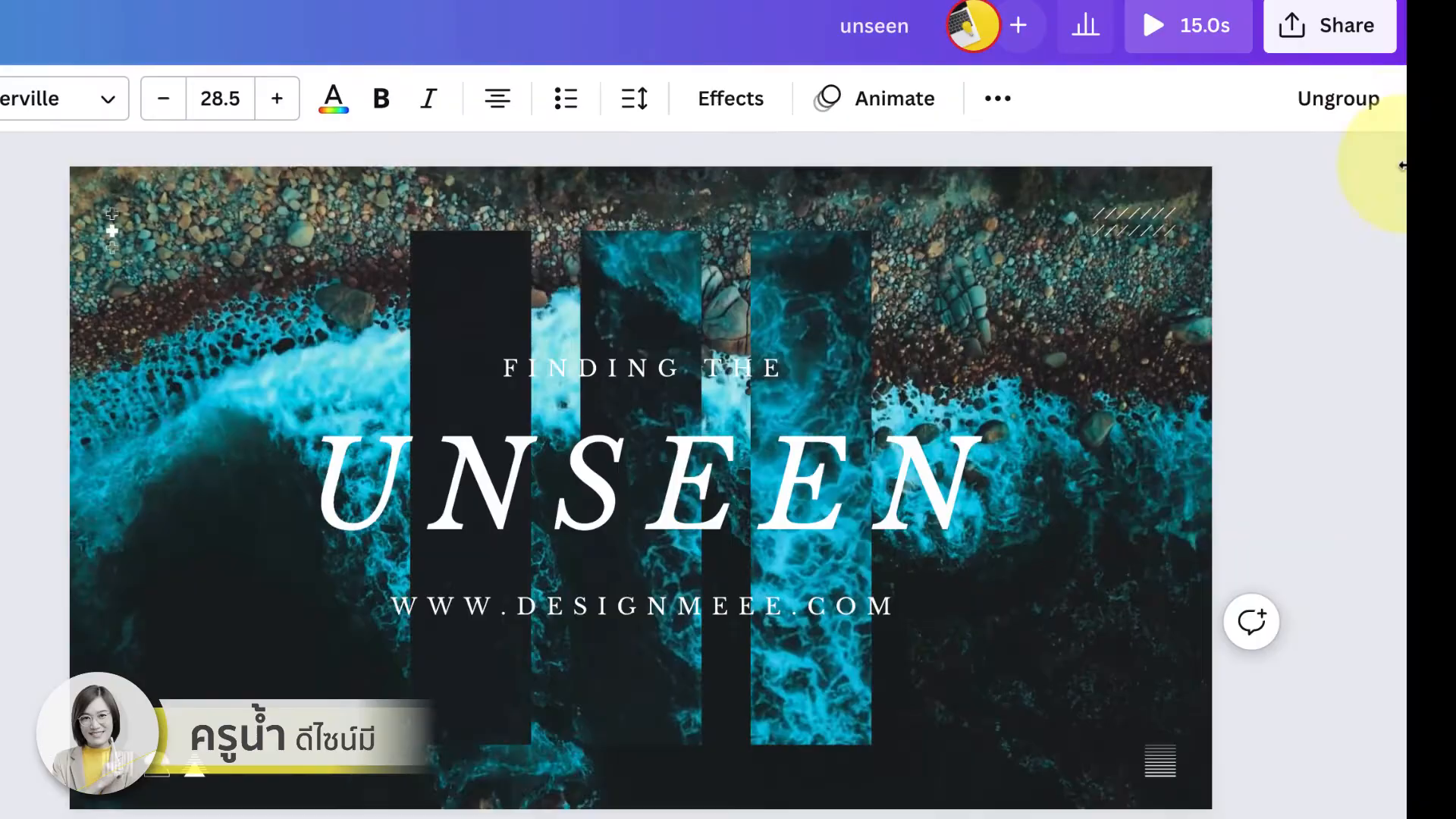
# Step: Download the finished design as an MP4 video
pyautogui.click(1341, 37)
pyautogui.click(996, 692)
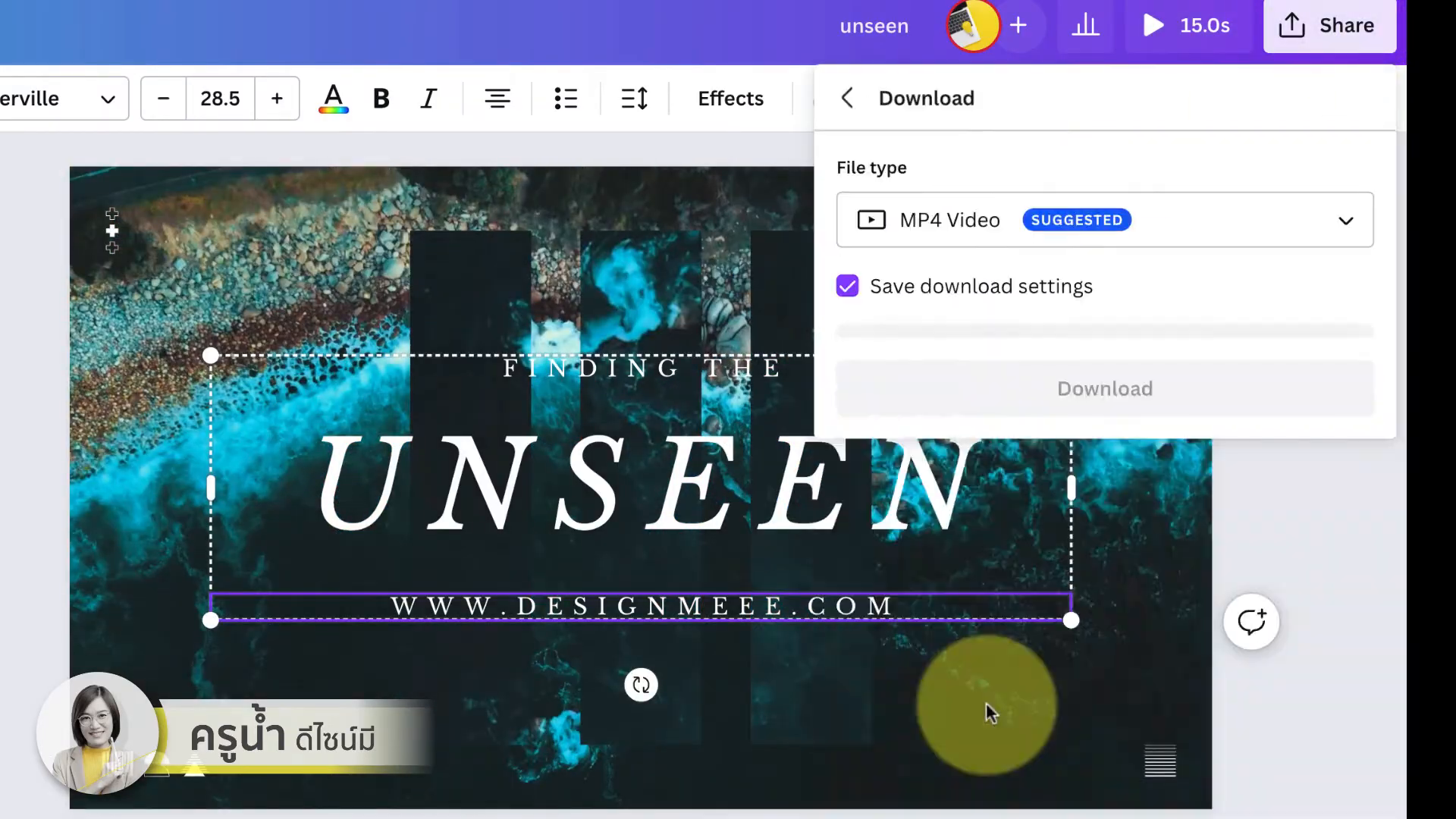
pyautogui.click(985, 398)
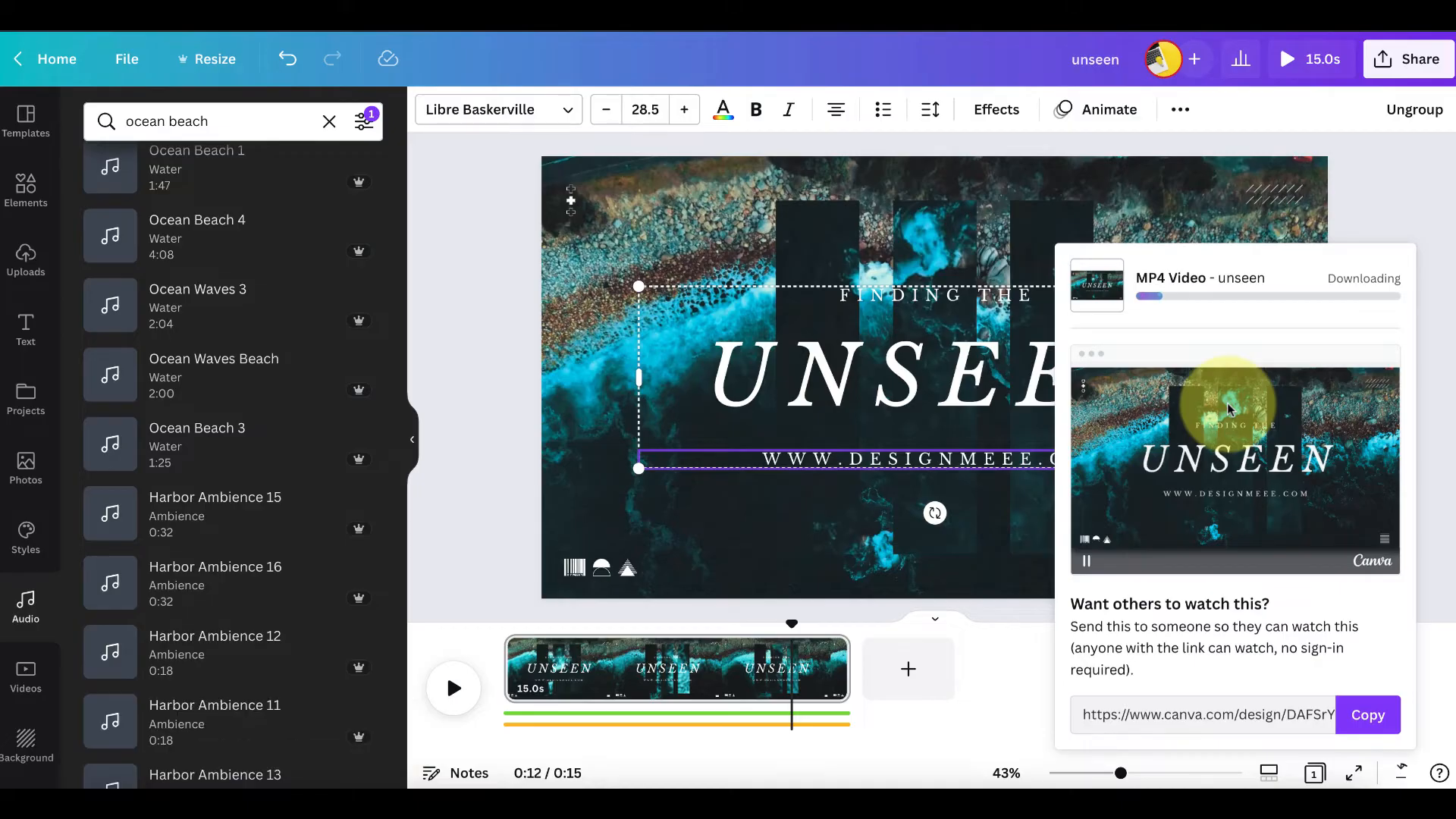